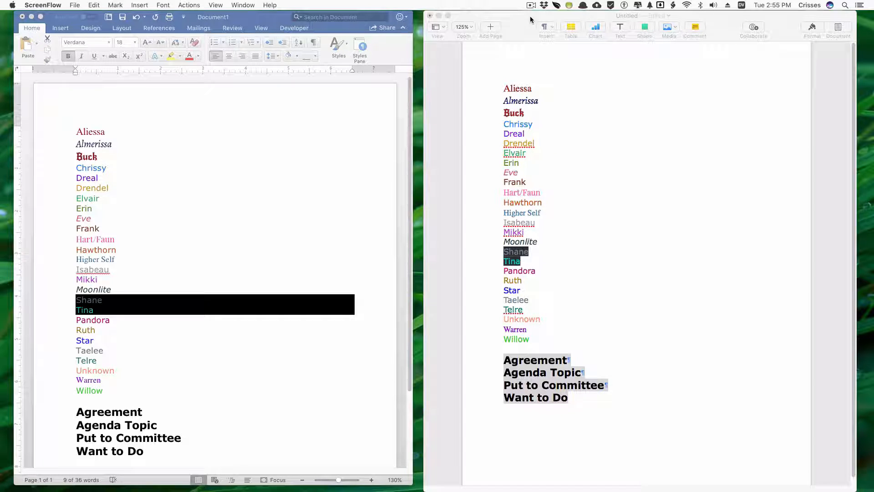
- Switch to Word and add the line "This is an agreement." at 14 pt below the Agreement heading
key("super+Tab")
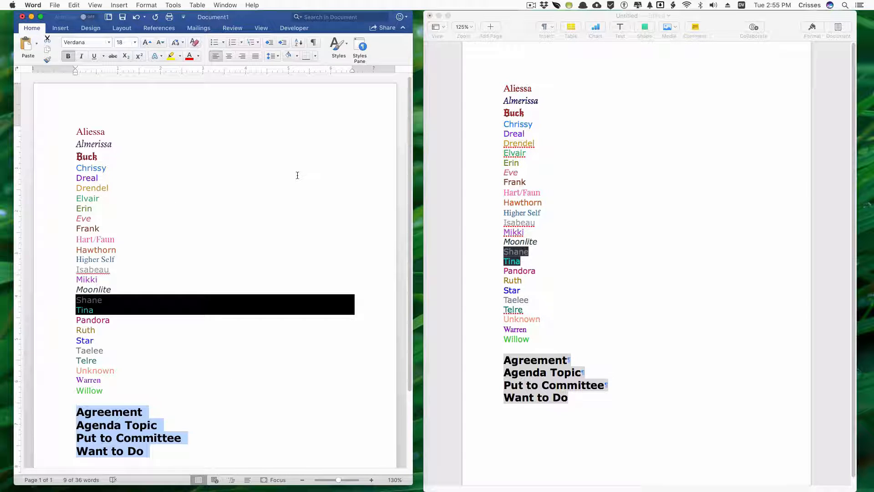
double_click(99, 371)
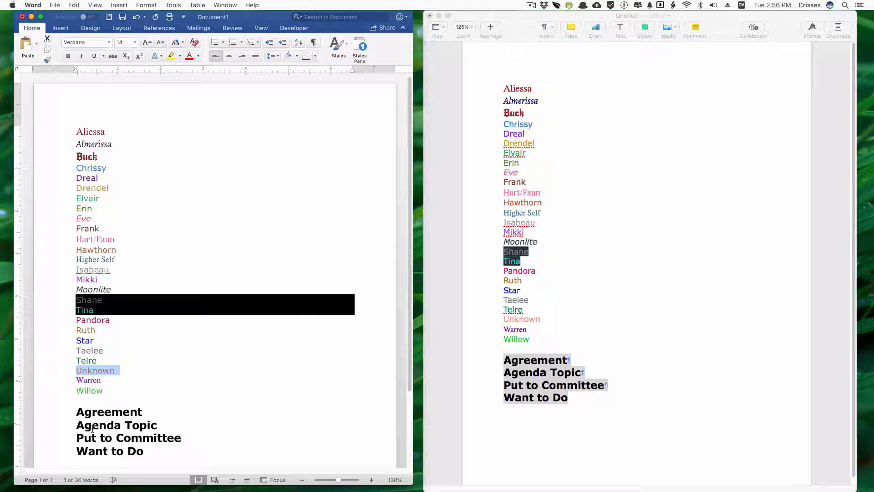
left_click(149, 412)
key("Return")
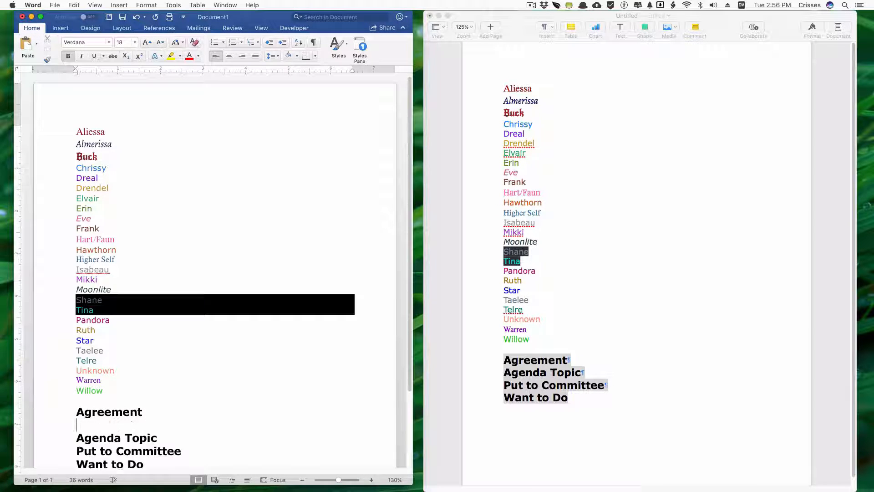
left_click(135, 43)
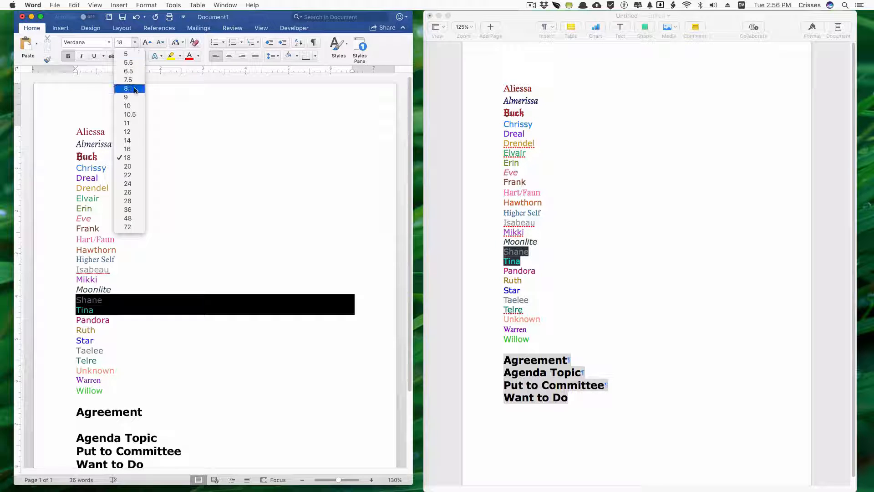
left_click(133, 140)
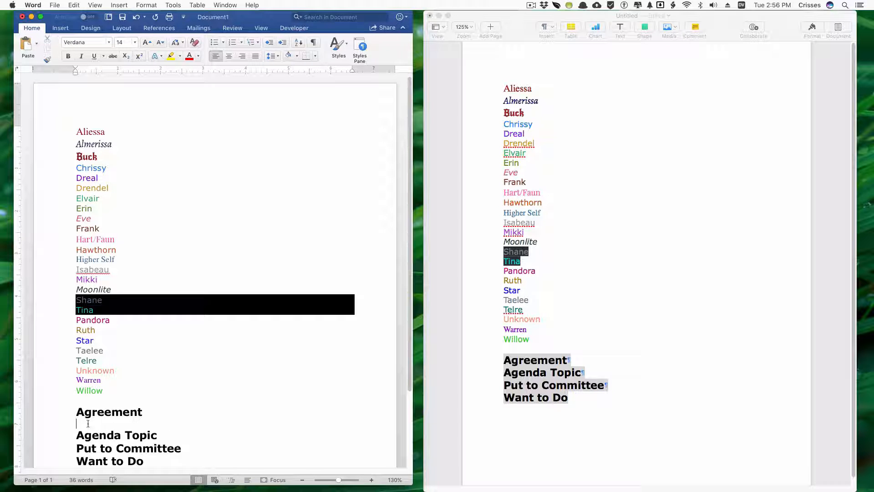
type("This is an agreement.")
- Show the document's styles beside the page, limiting the style list to those in the current document
left_click(66, 135)
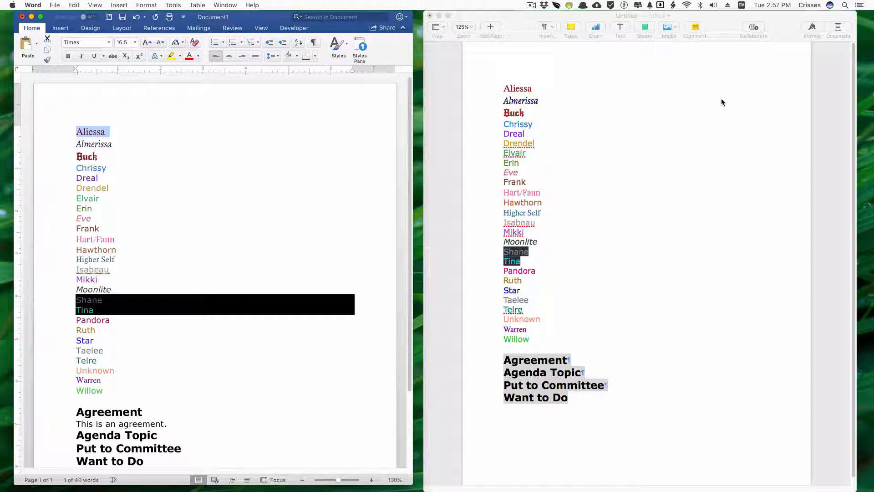
left_click(109, 132)
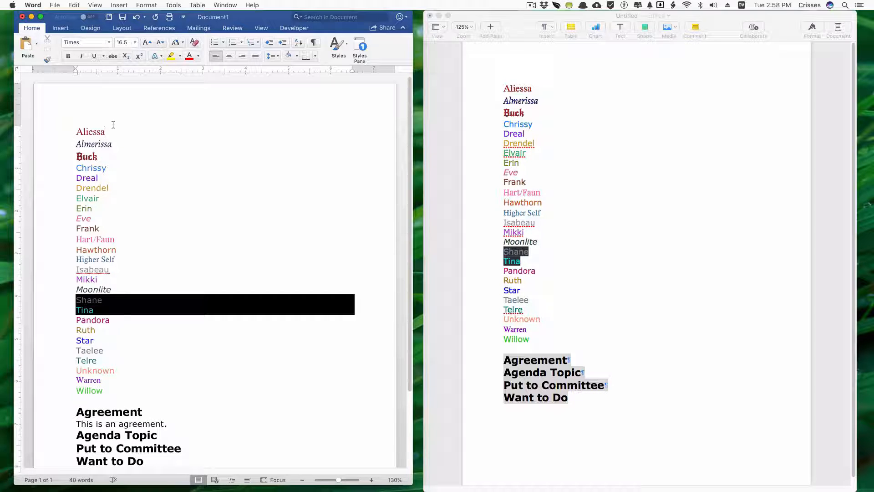
left_click(359, 48)
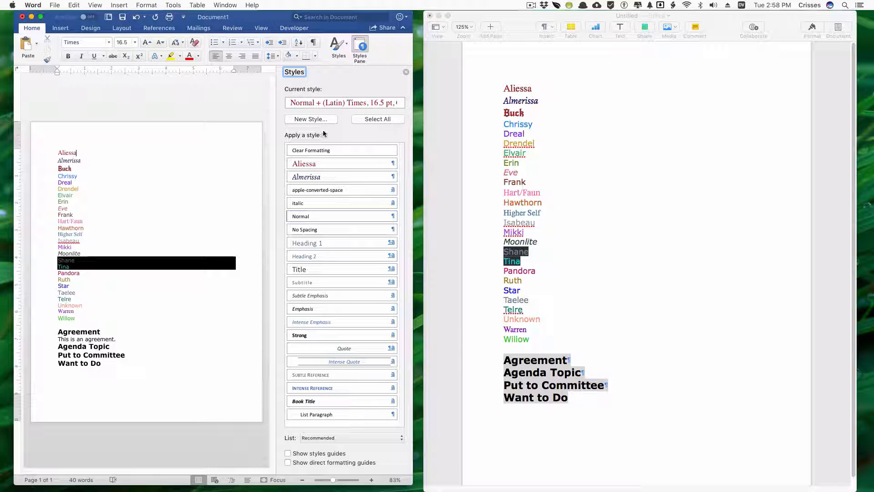
left_click(330, 438)
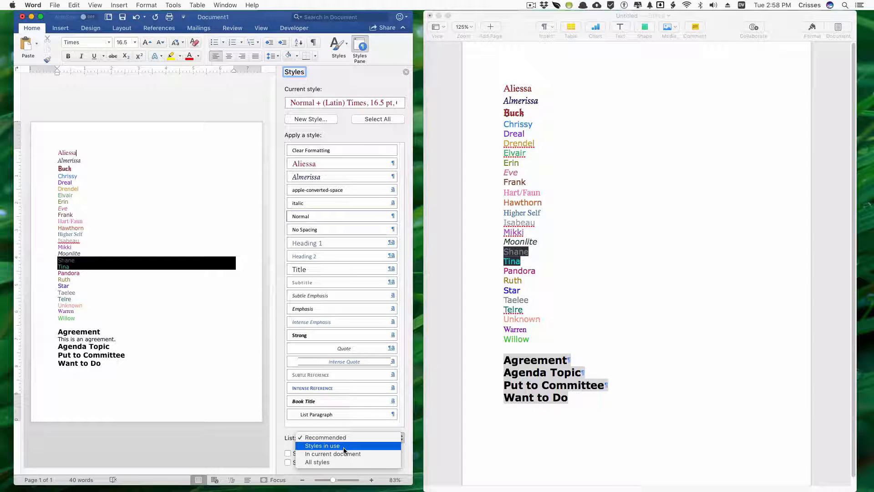
left_click(346, 454)
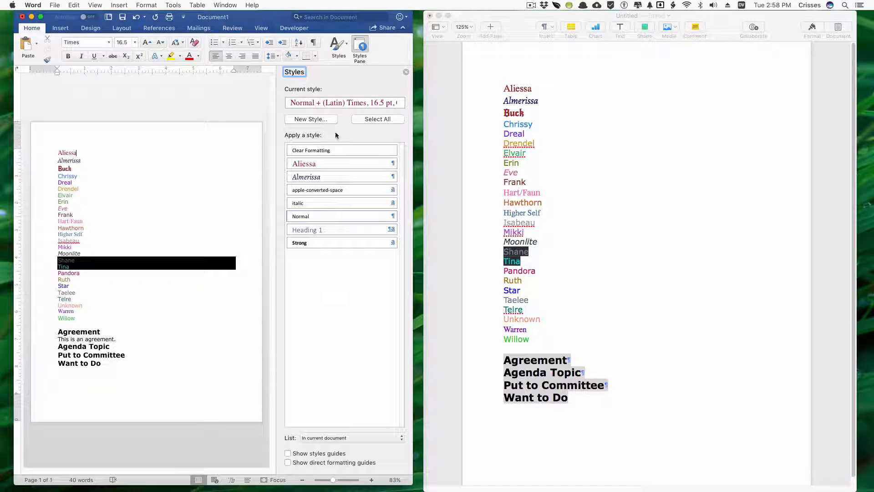
- Try the custom style of the list's first name on the line "This is an agreement.", and undo it
left_click(96, 157)
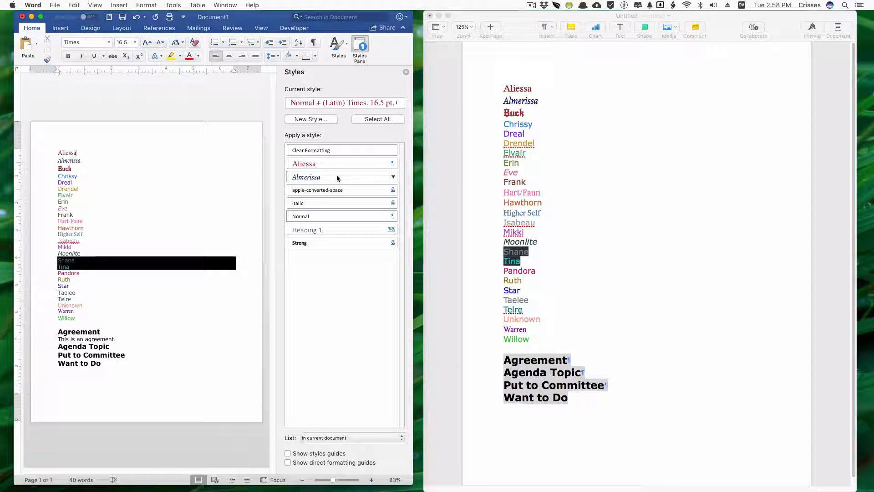
left_click(127, 342)
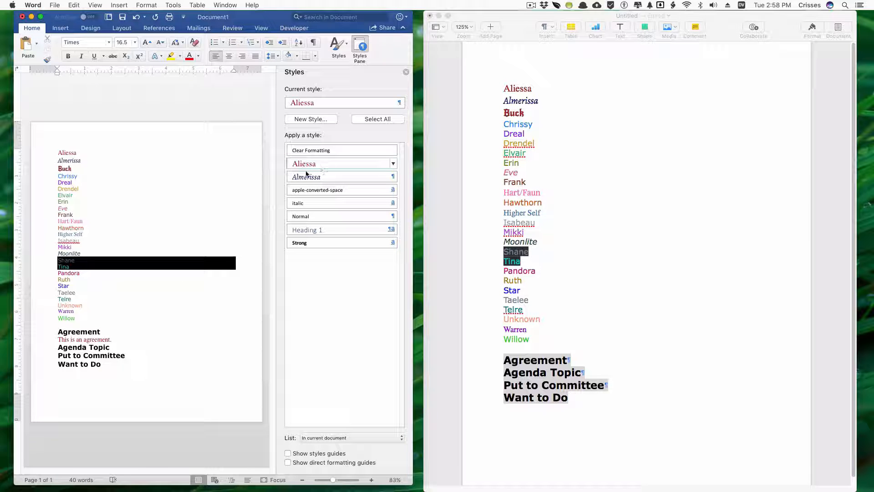
left_click(46, 343)
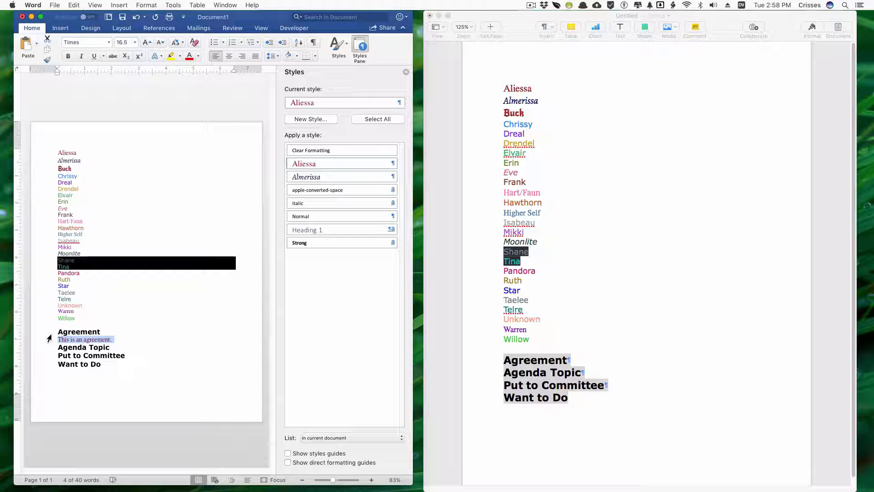
key("super+z")
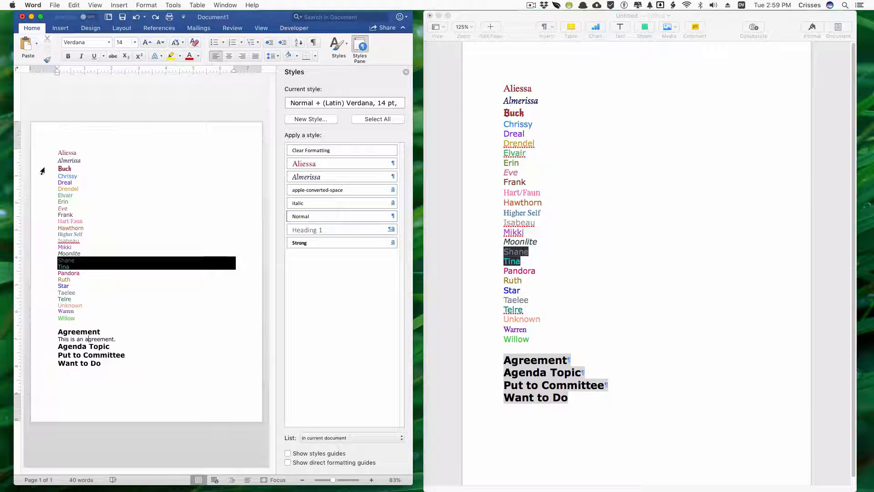
- Set the paragraph spacing after to 18 pt for all the text in the document
left_click_drag(44, 157, 53, 374)
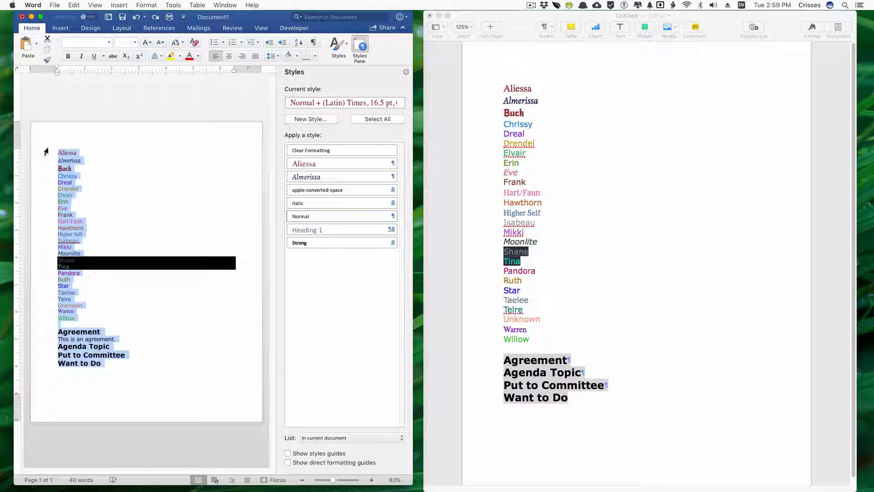
left_click(122, 28)
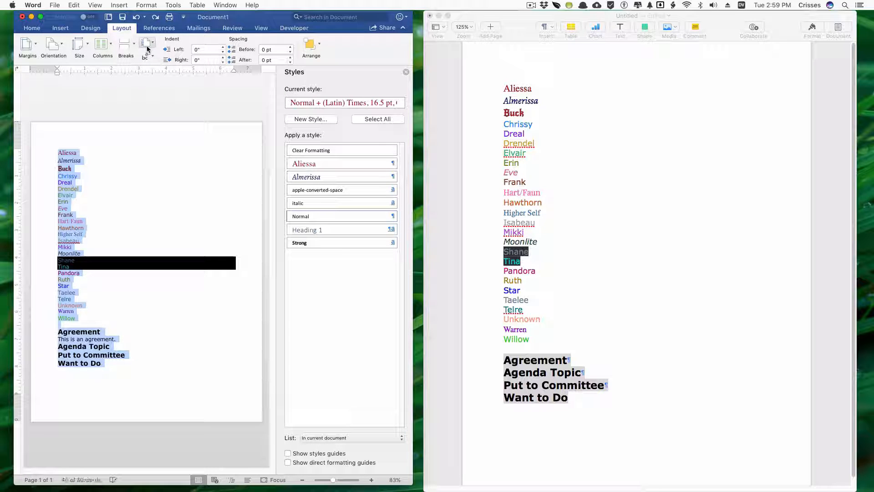
left_click(270, 61)
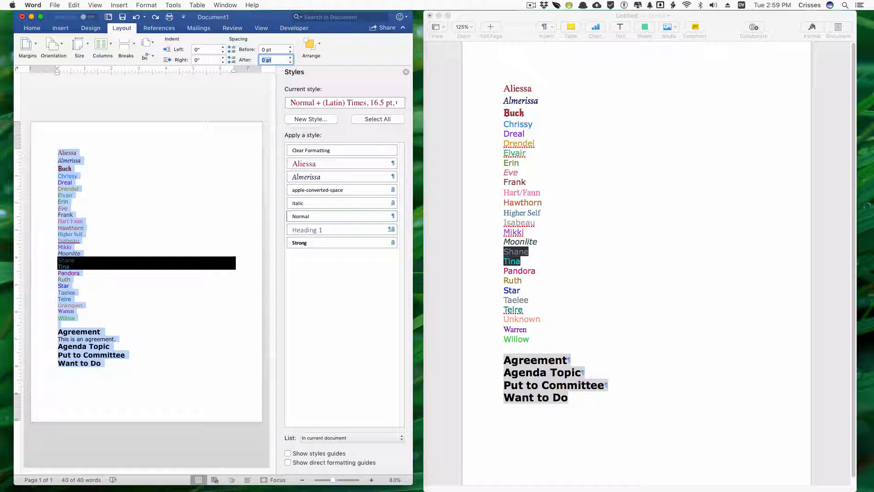
key("Up")
key("Up")
key("Up")
key("Return")
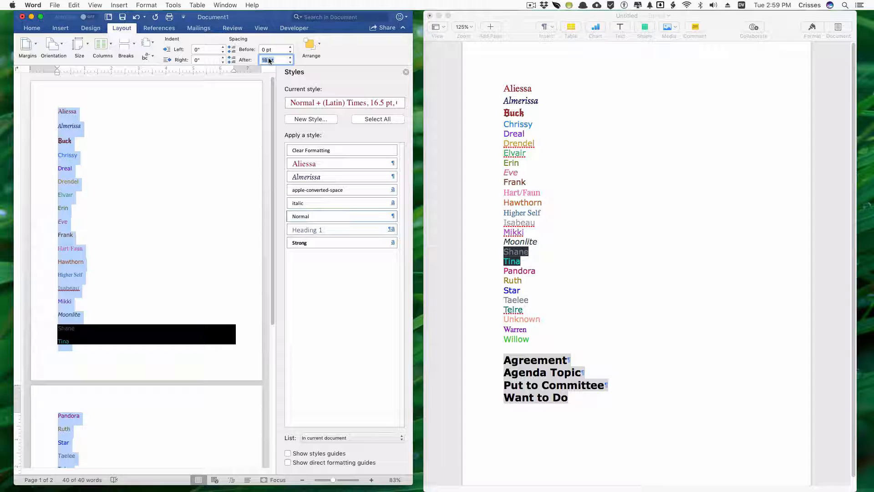
left_click(152, 202)
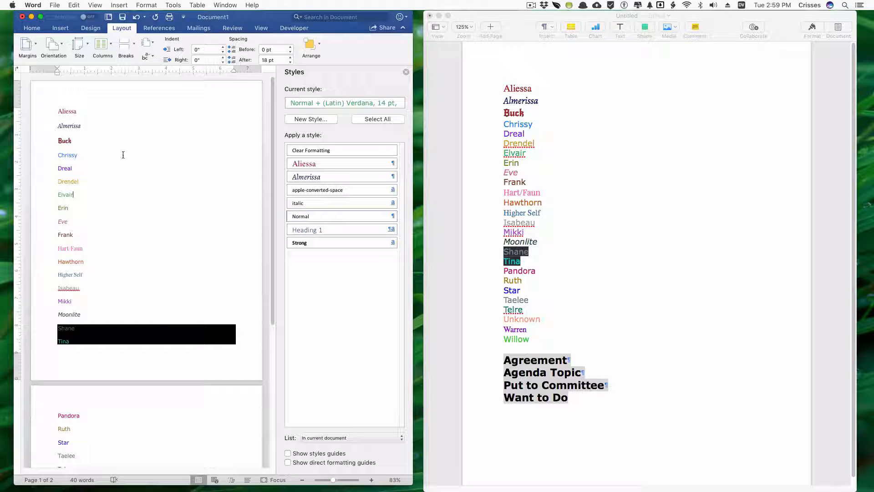
- Try applying the first name's custom style to its own line in the list, and undo it
left_click(87, 112)
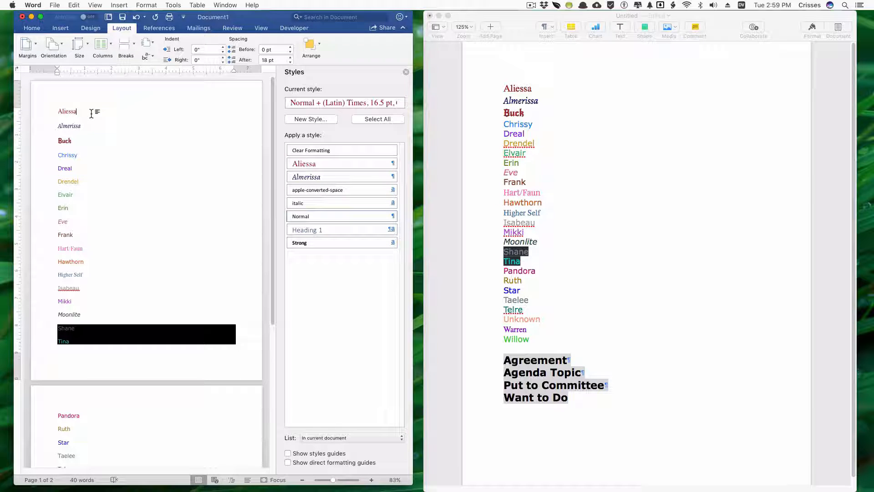
left_click(322, 163)
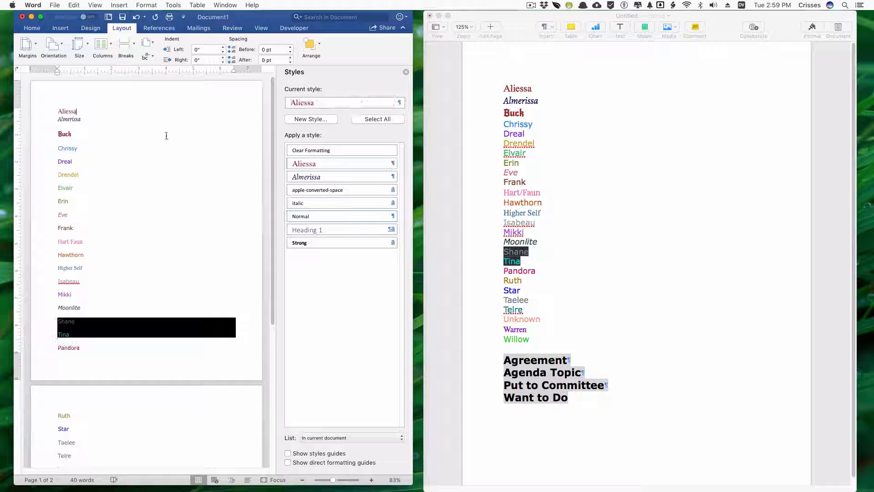
key("super+z")
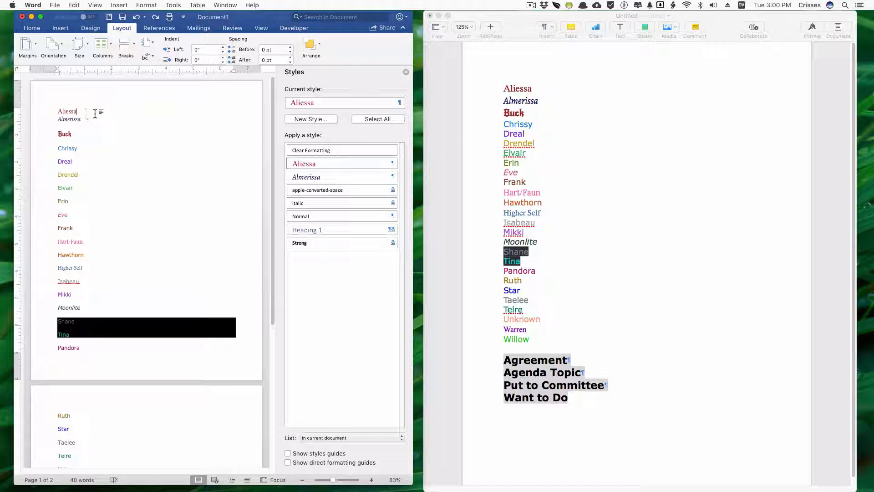
left_click(74, 5)
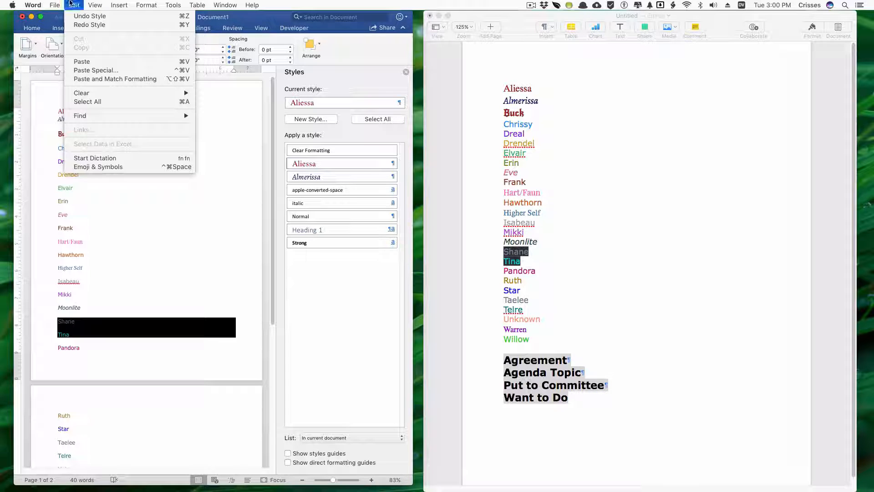
left_click(88, 71)
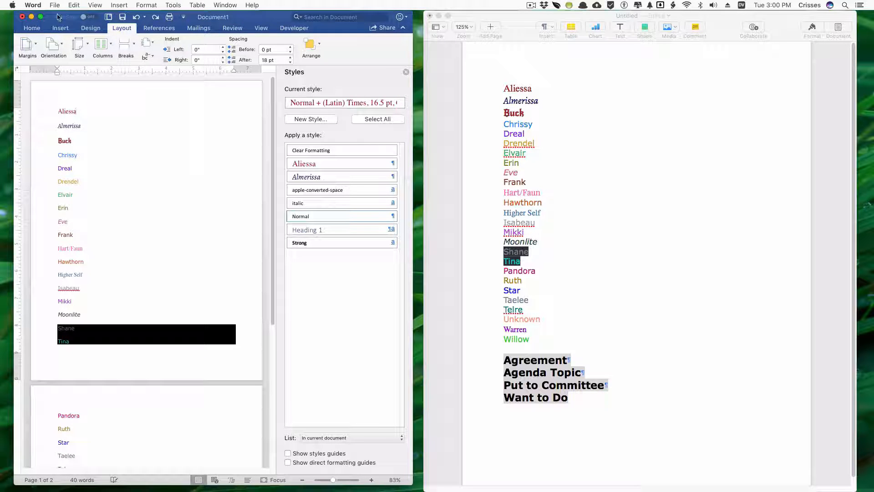
- Update the first name's custom style to match its line's current formatting, and change the style's font color to dark green
left_click(393, 165)
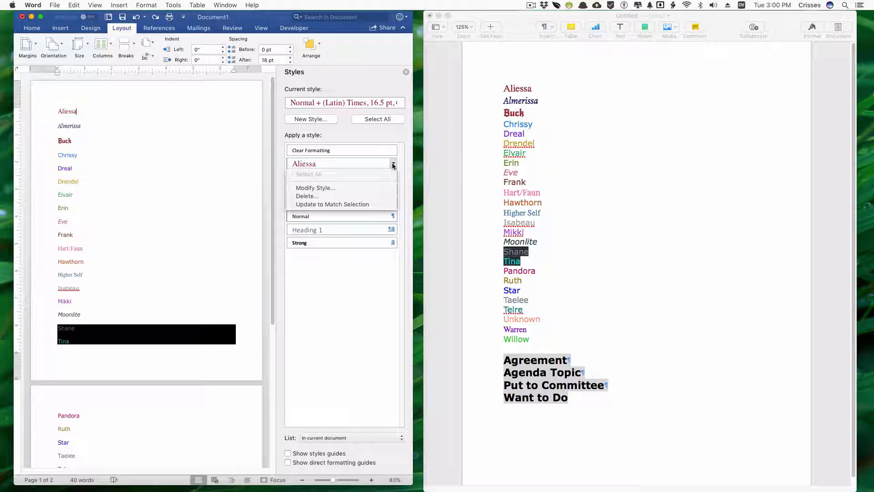
left_click(369, 204)
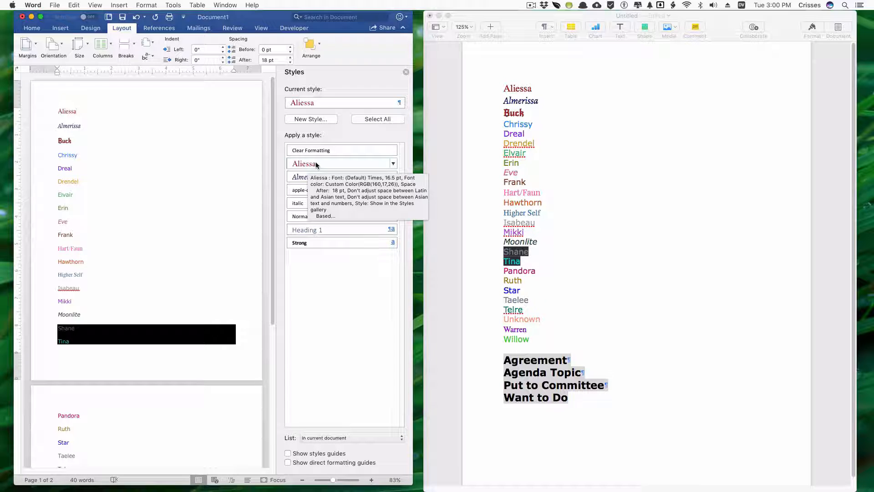
left_click(394, 166)
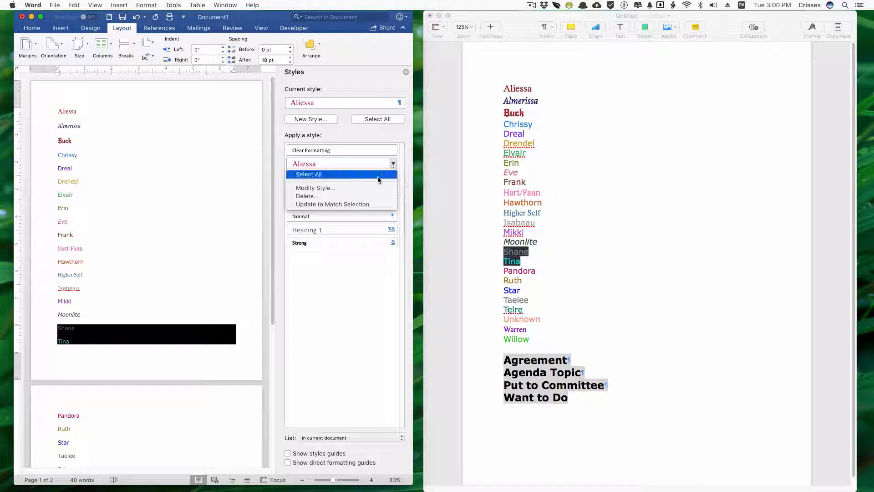
left_click(369, 189)
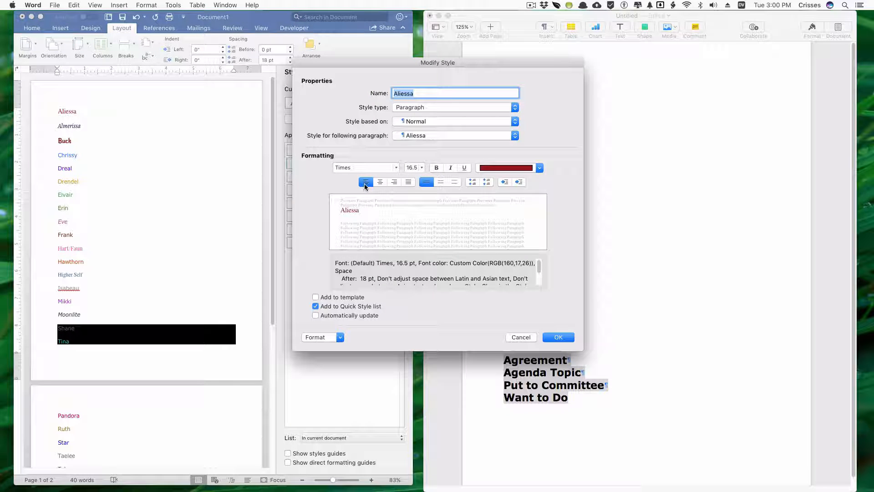
left_click(540, 168)
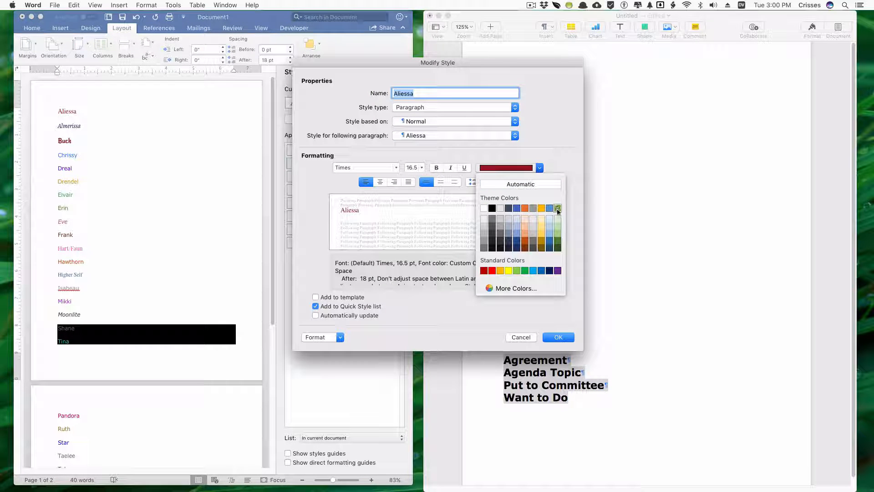
left_click(557, 238)
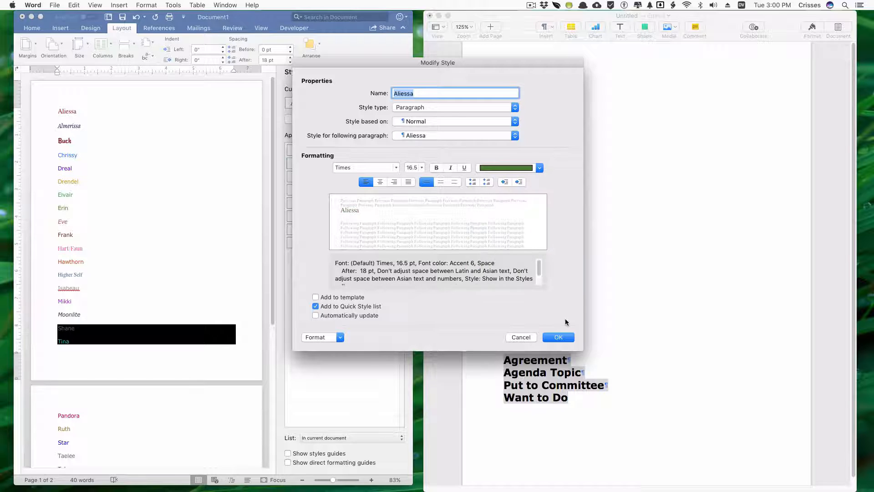
left_click(550, 338)
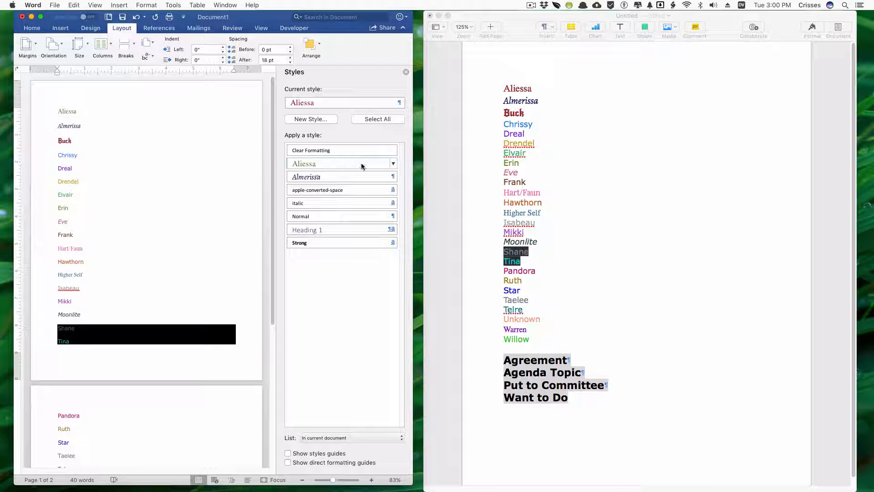
double_click(59, 113)
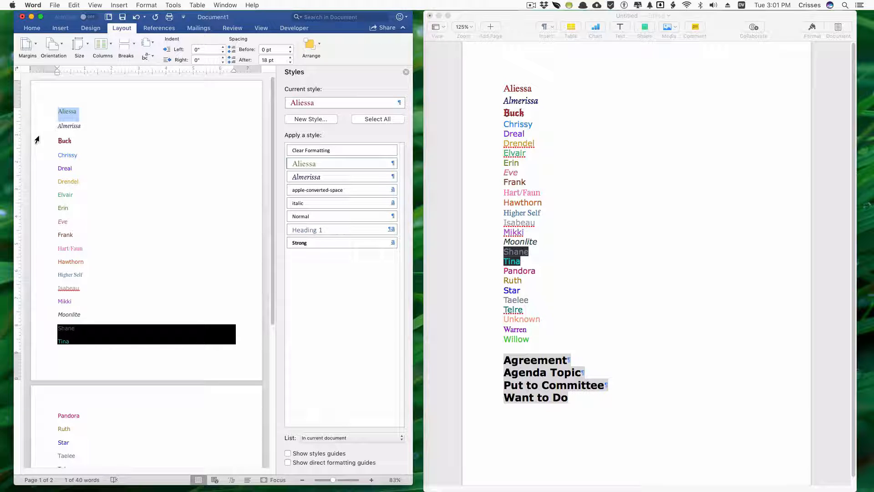
left_click(47, 144)
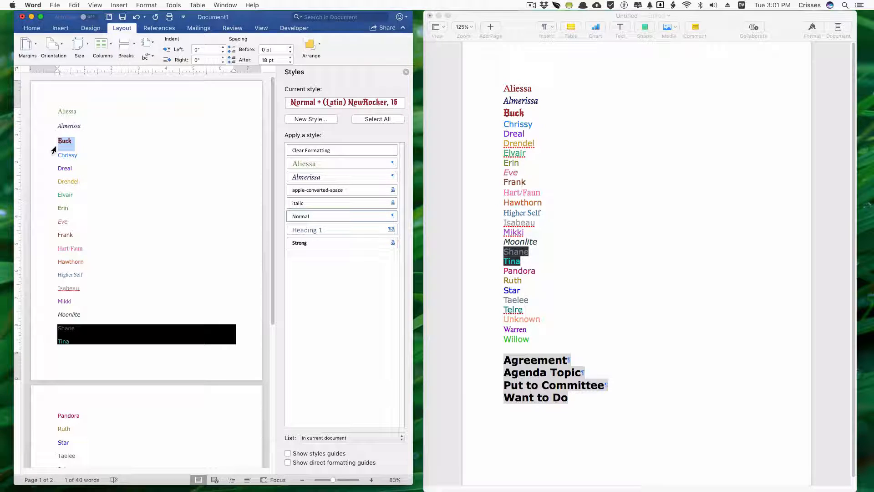
left_click(313, 119)
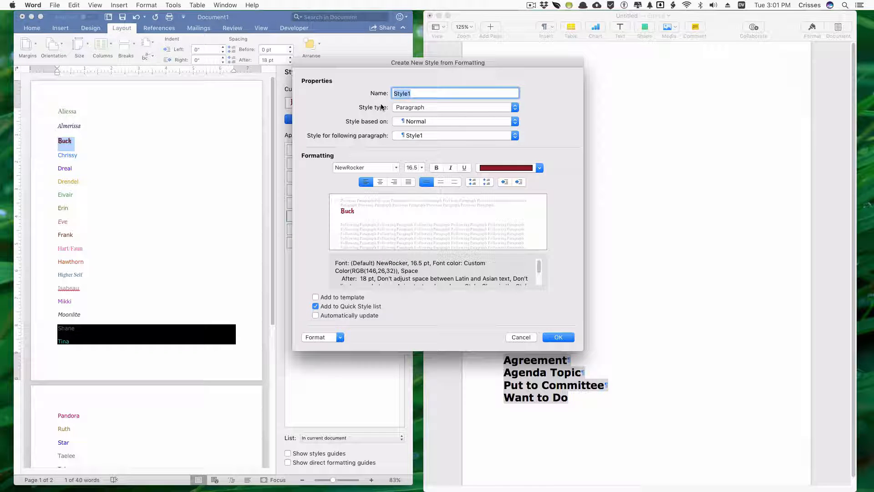
left_click(512, 337)
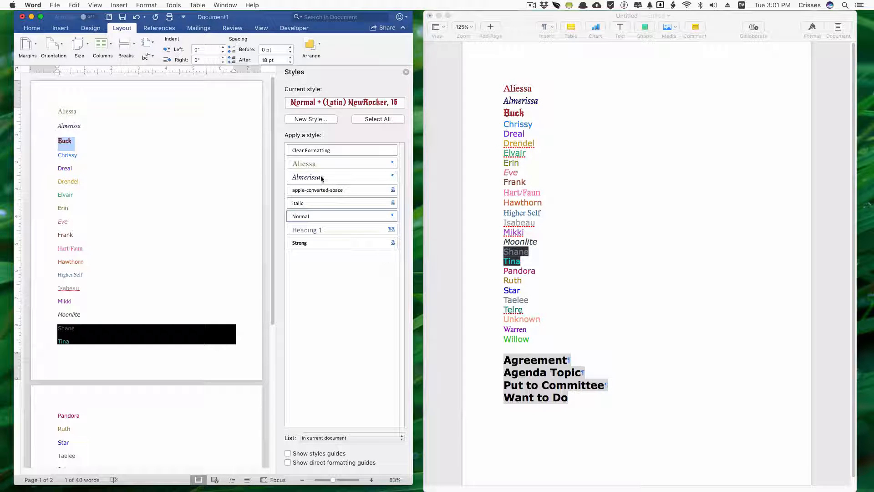
- Create a new paragraph style from the third name's formatting, titled with that name
left_click(298, 119)
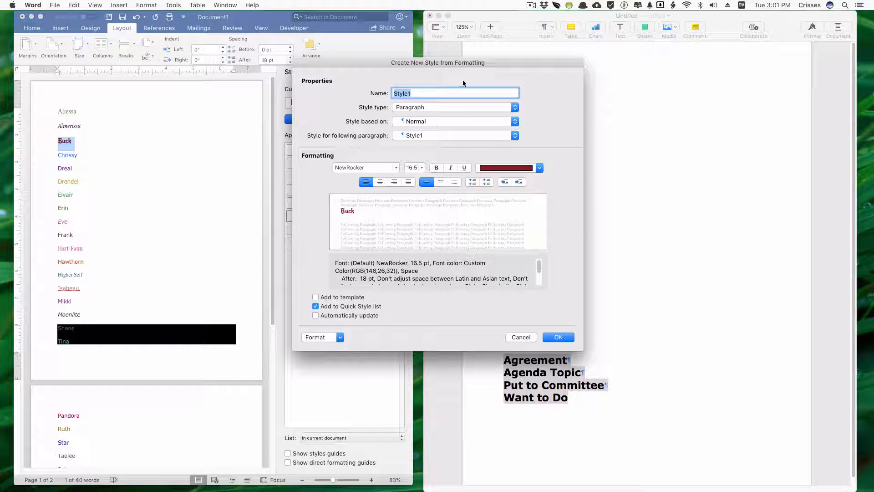
type("Buck")
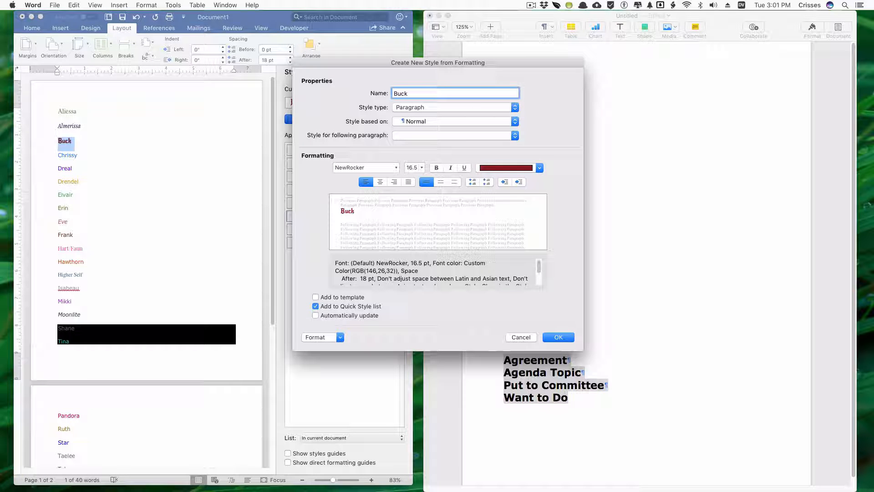
left_click(554, 338)
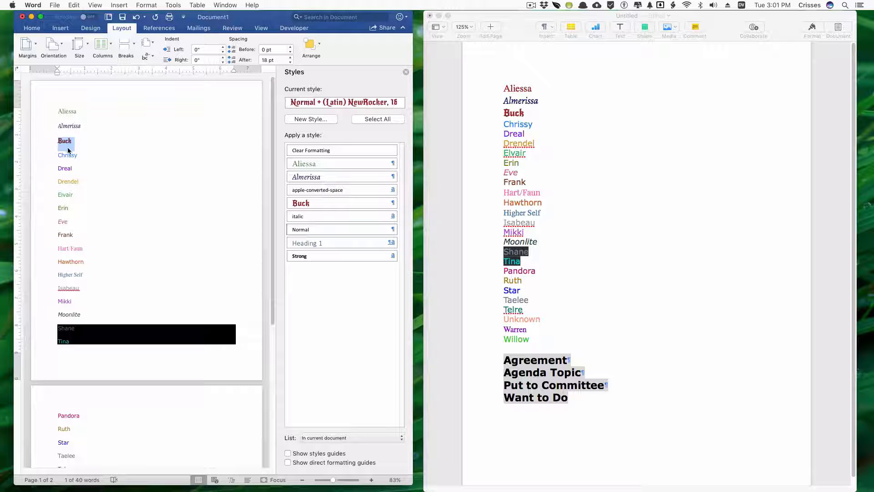
- Try the third name's custom style on the line "This is an agreement.", and undo it
mouse_move(319, 205)
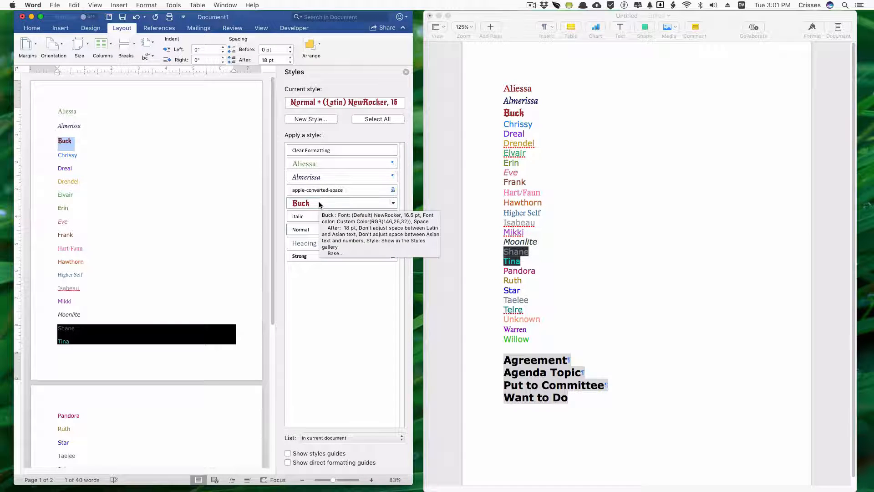
scroll(142, 378, "down", 10)
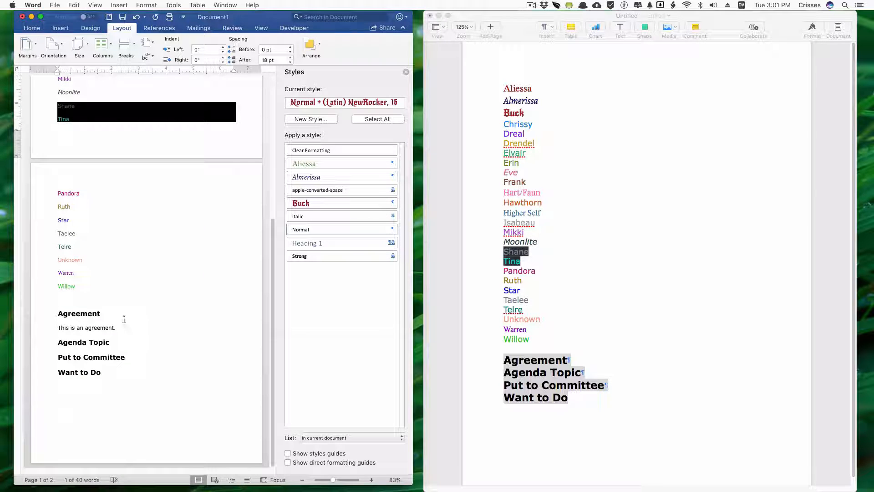
left_click(126, 326)
left_click(312, 204)
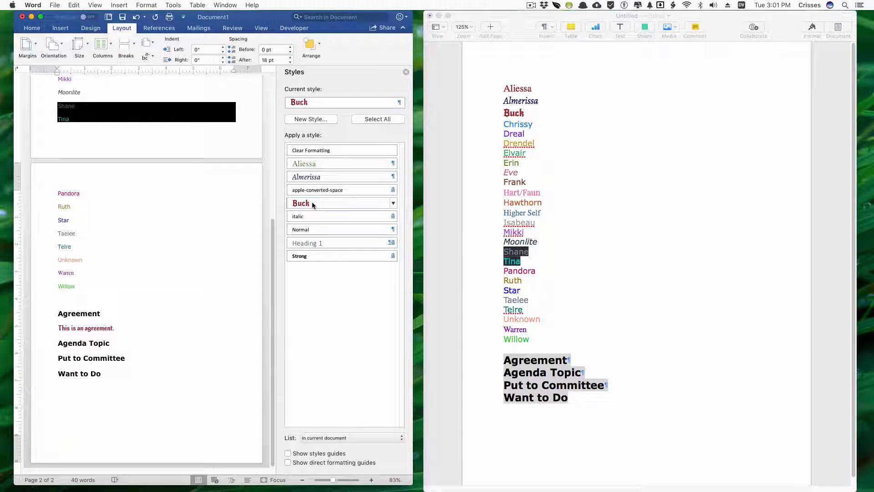
key("super+z")
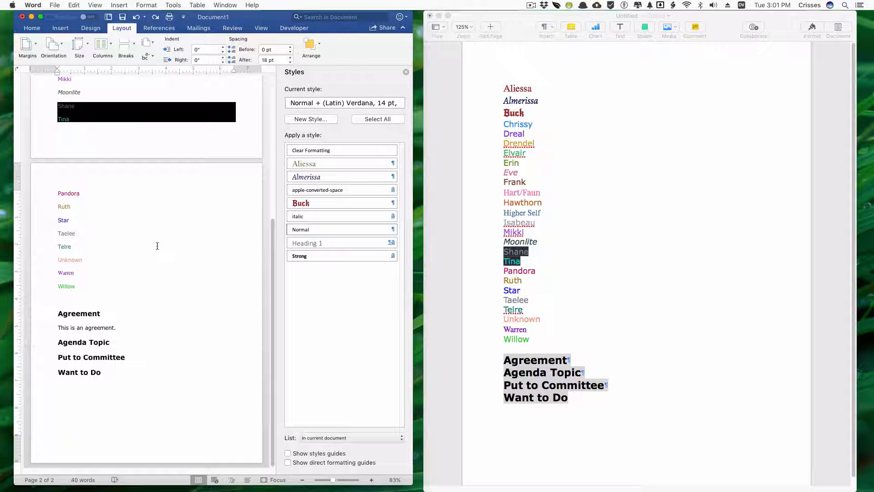
- Create a new paragraph style from the formatting of the fourth name in the list, titled with that name
scroll(157, 246, "up", 10)
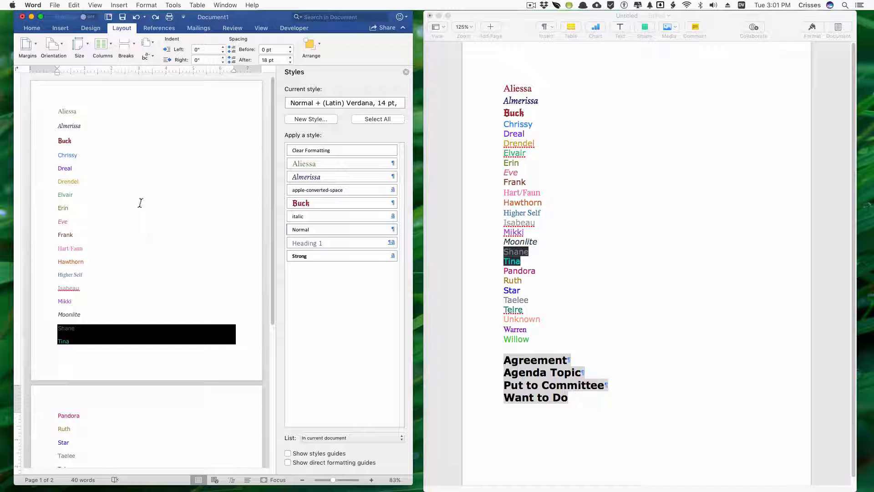
left_click(87, 155)
left_click(311, 119)
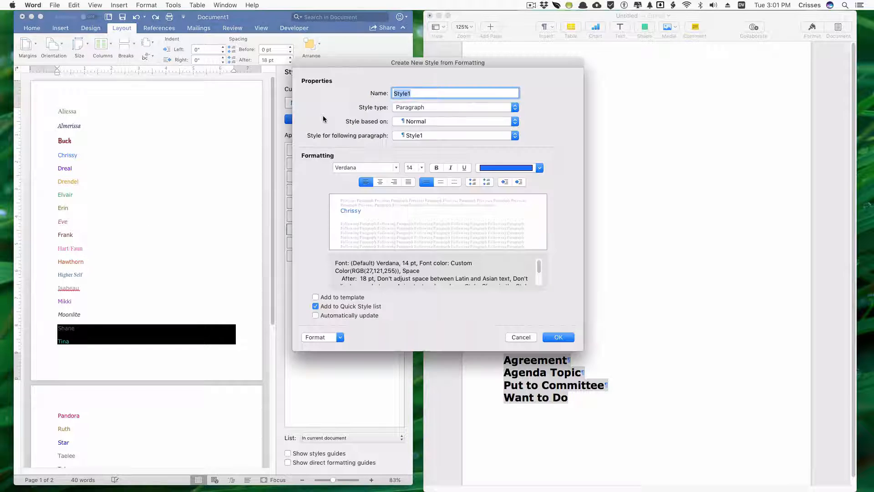
type("CHri")
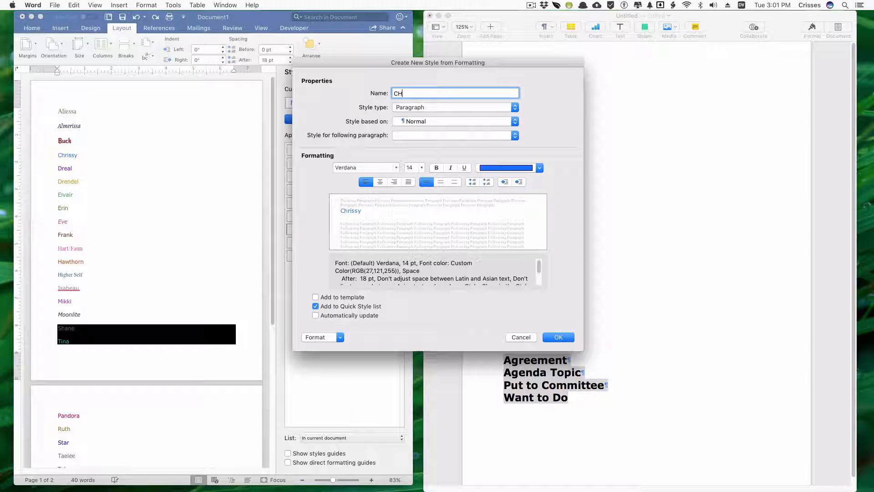
key("BackSpace")
type("hrissy")
left_click(558, 337)
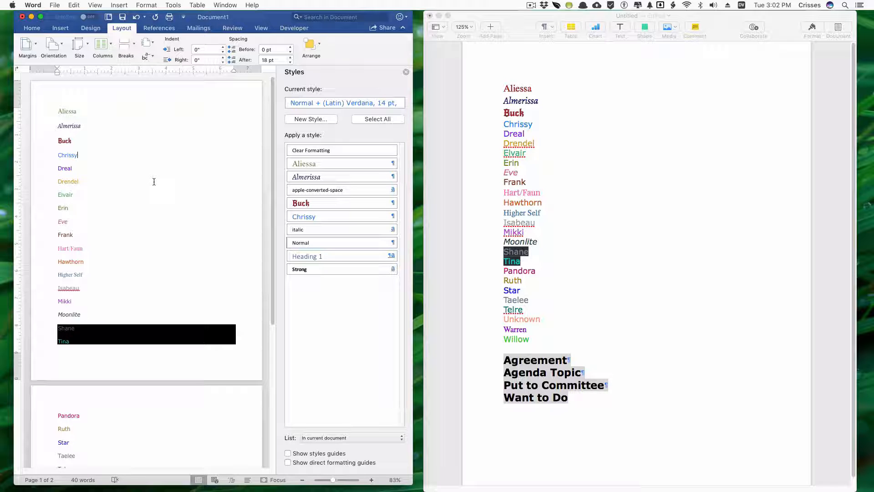
- Modify the first name's custom style to assign it the keyboard shortcut Shift+F1, saved in Normal.dotm
left_click(87, 112)
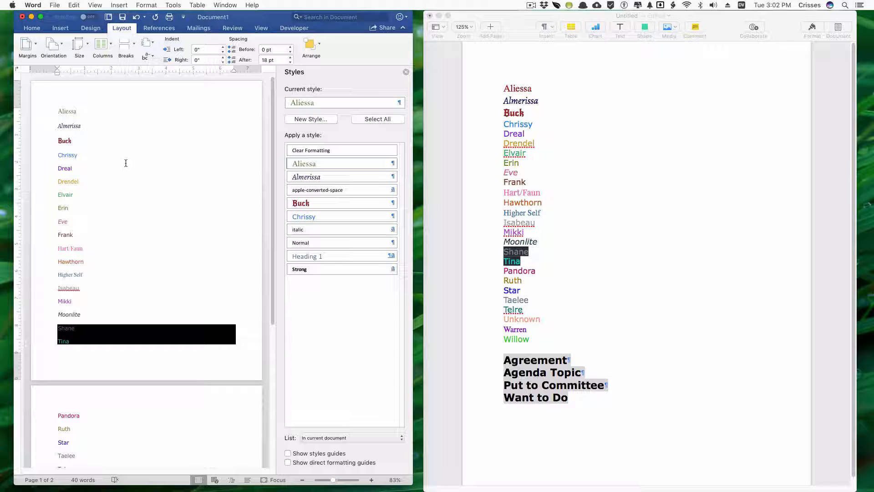
left_click(393, 163)
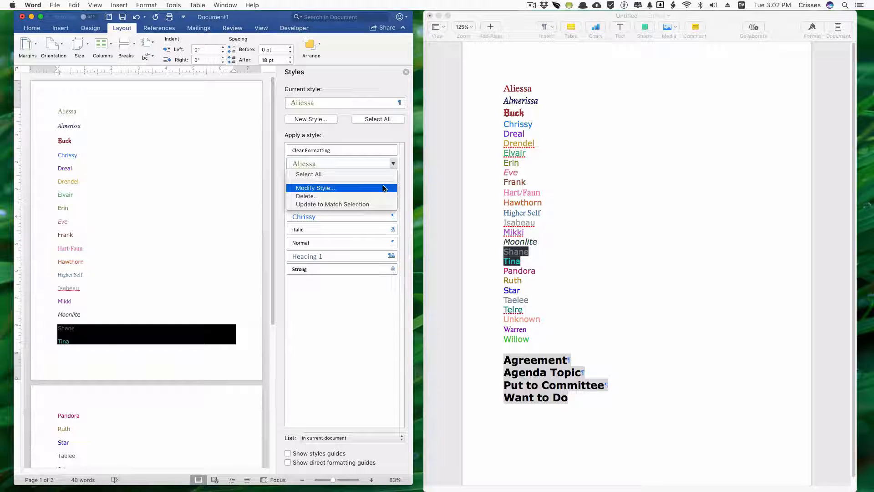
left_click(384, 188)
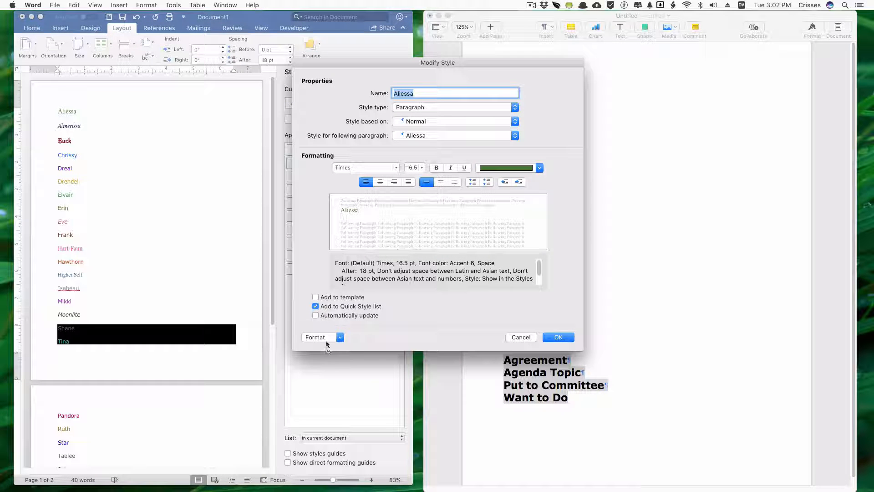
left_click(326, 339)
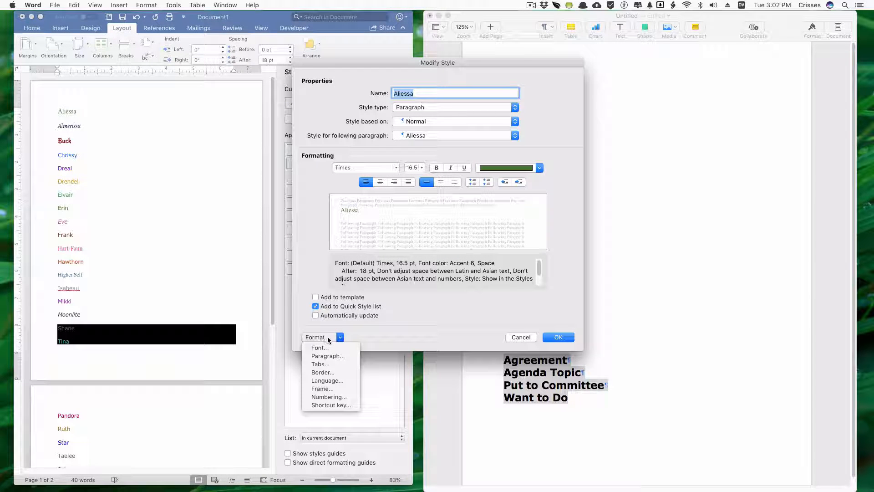
left_click(330, 405)
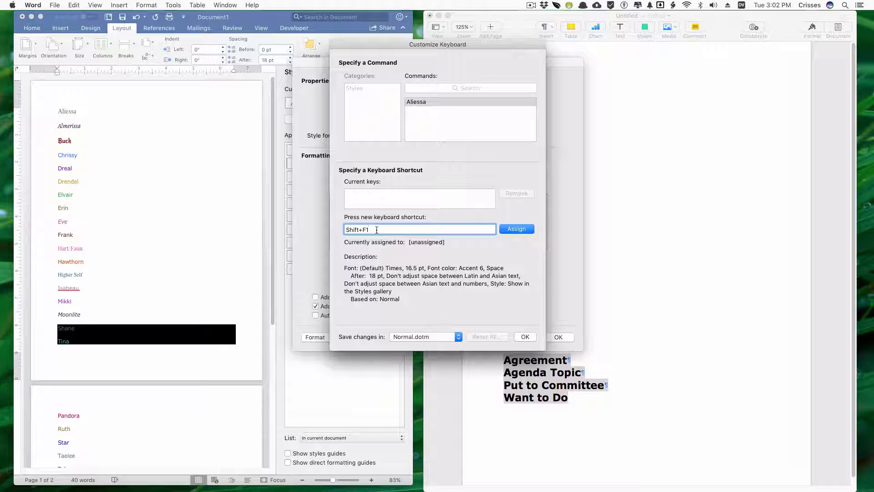
left_click(517, 229)
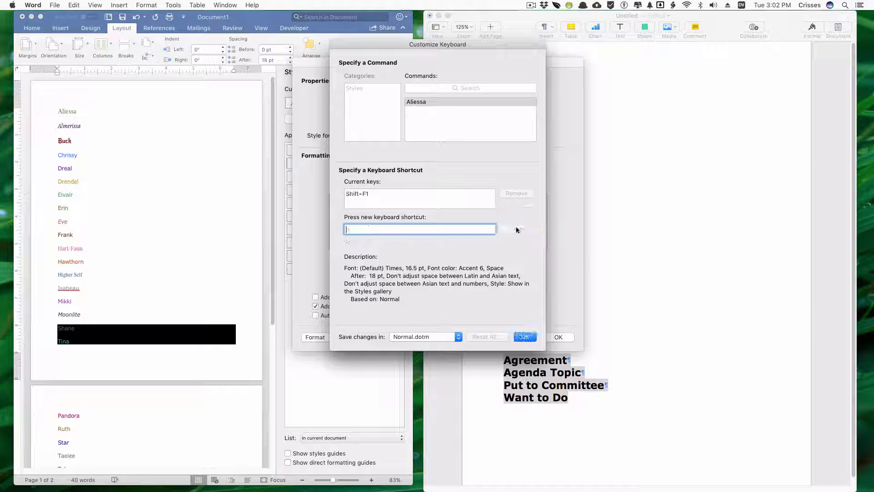
left_click(525, 337)
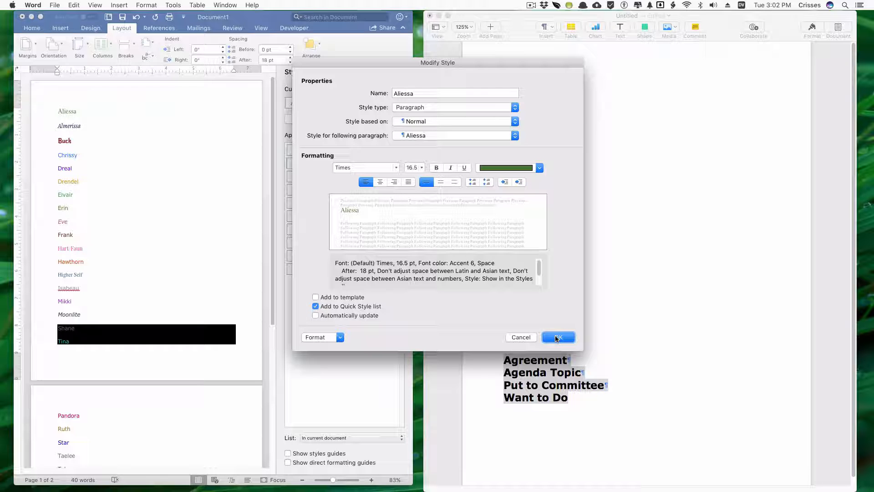
left_click(557, 338)
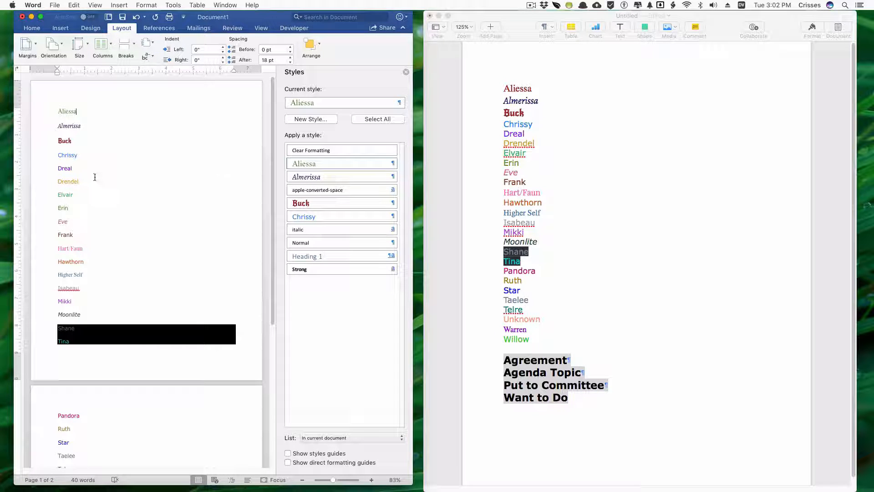
- Try the first name's custom style on the line "This is an agreement." using its assigned shortcut, and undo it
scroll(142, 319, "down", 8)
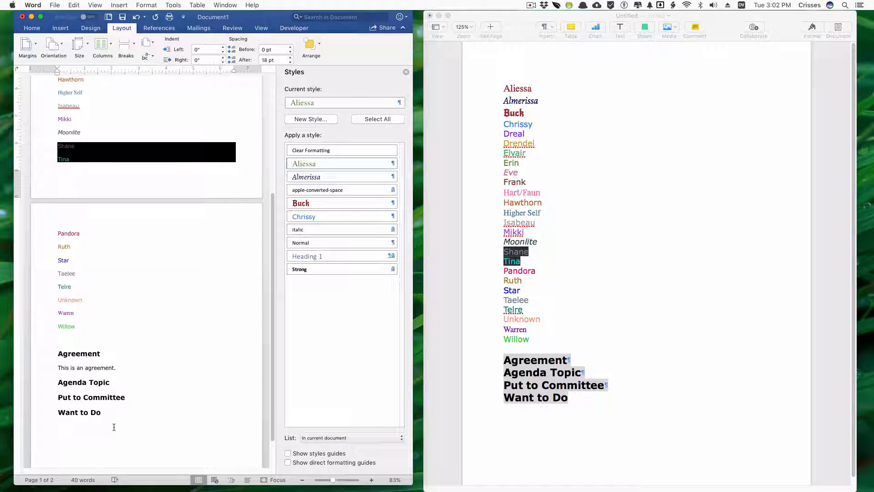
left_click(119, 366)
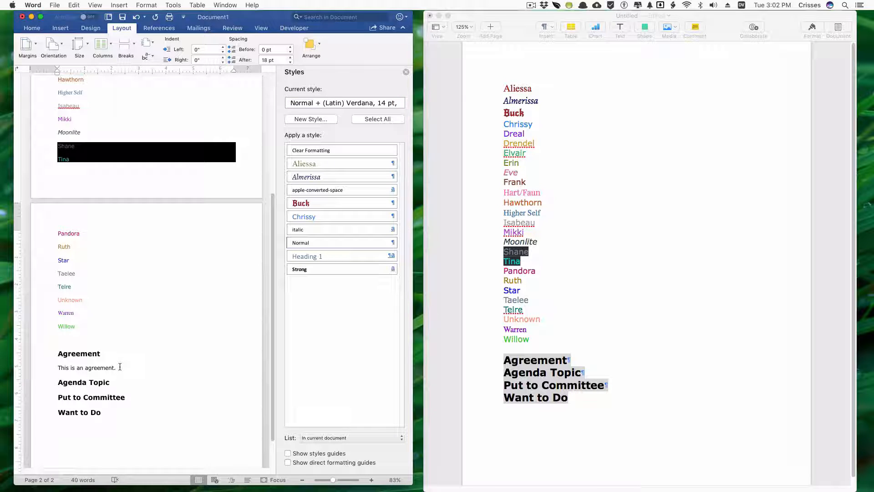
key("ctrl+alt+a")
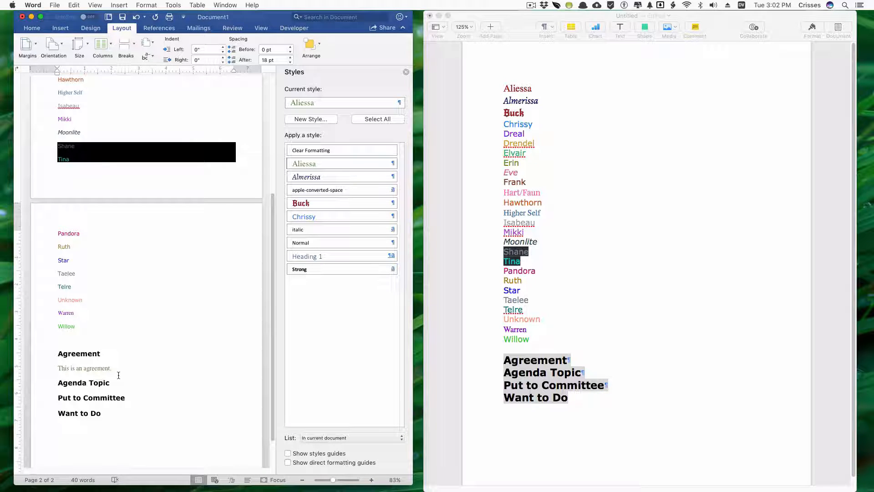
key("super+z")
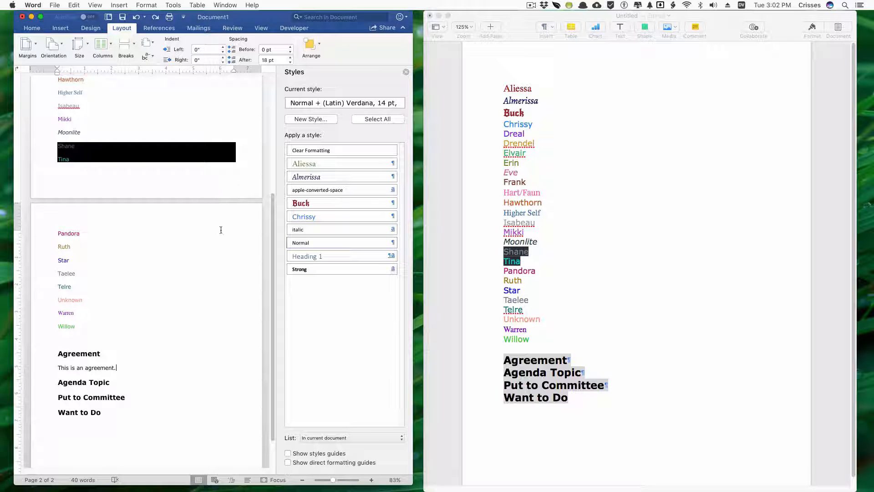
- Try a yellow text highlight on the second name in the list, and undo it
scroll(184, 256, "up", 5)
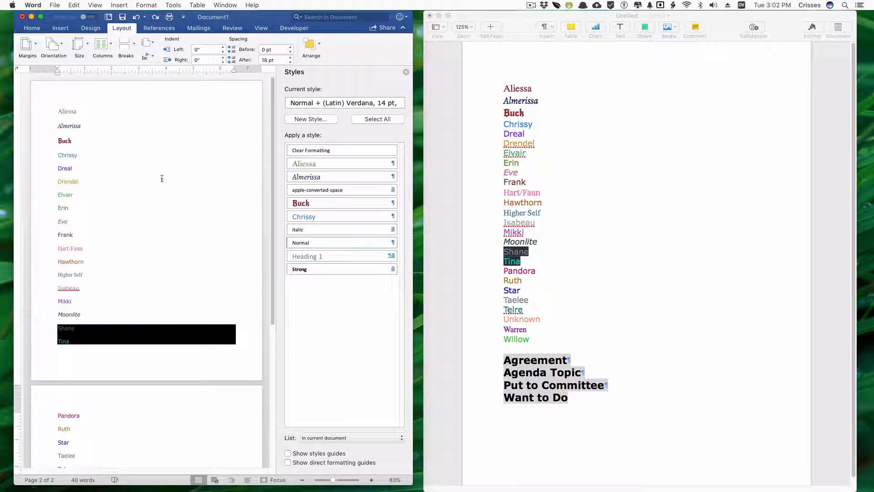
left_click(37, 127)
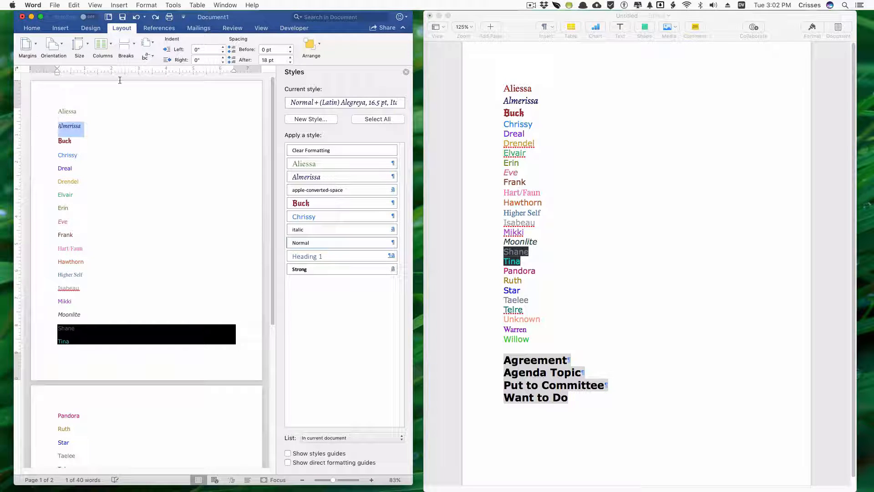
left_click(21, 30)
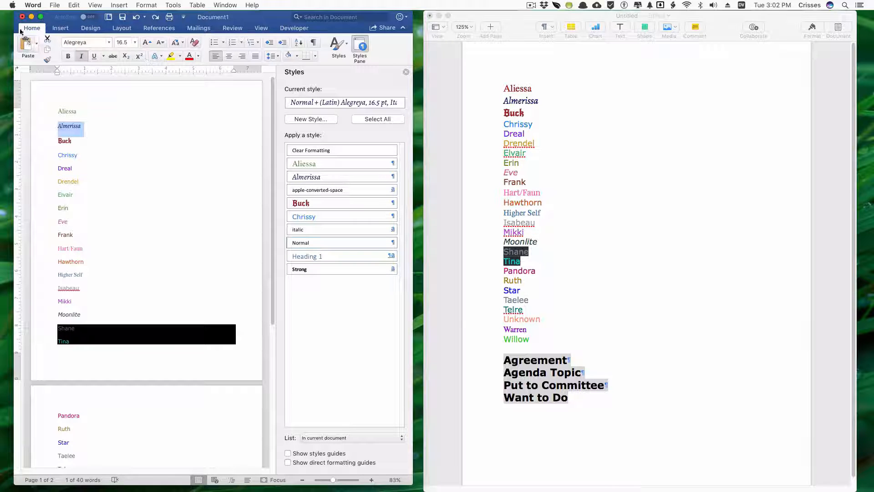
left_click(169, 58)
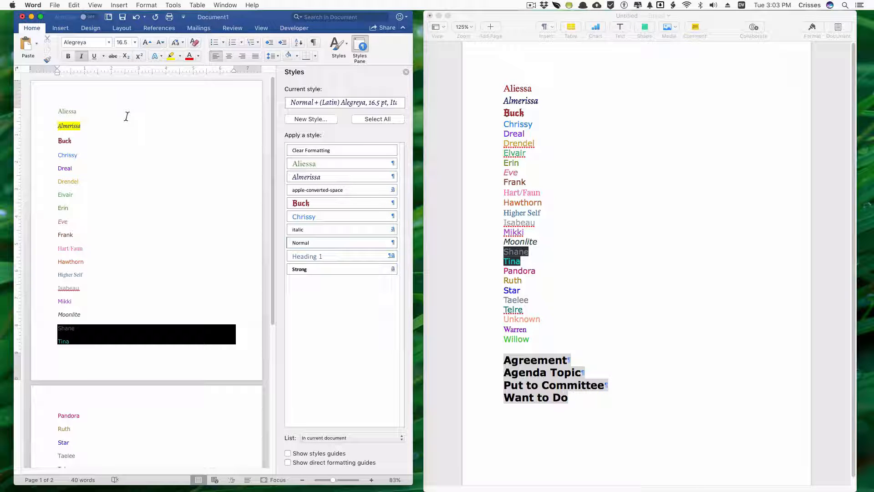
key("super+z")
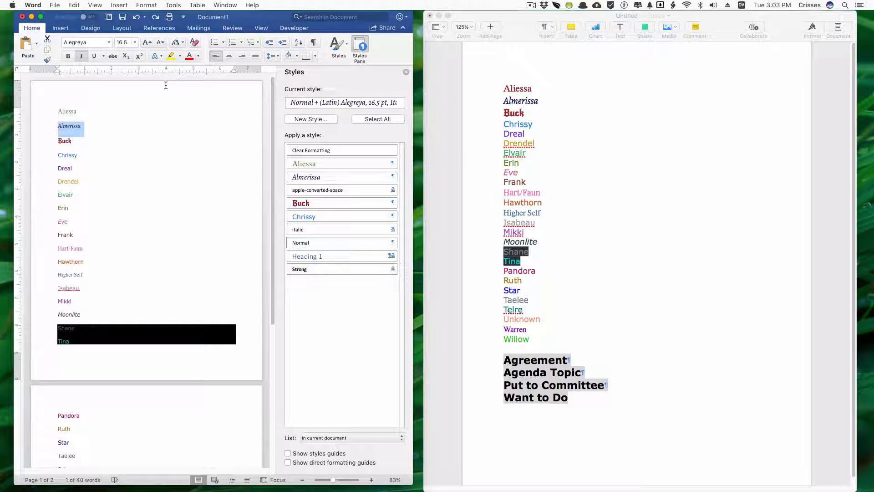
- Remove the italic formatting from the second name, and update its custom style to match the selection
left_click(109, 42)
left_click(109, 43)
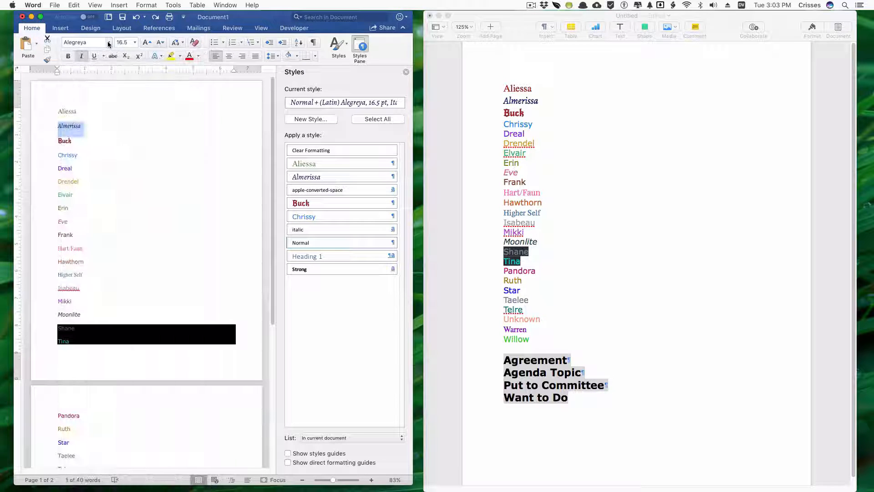
left_click(83, 56)
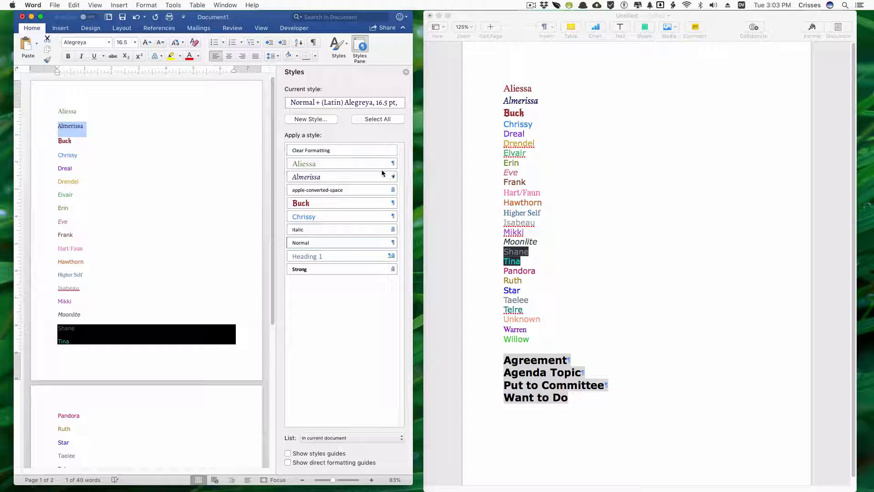
mouse_move(388, 177)
left_click(393, 177)
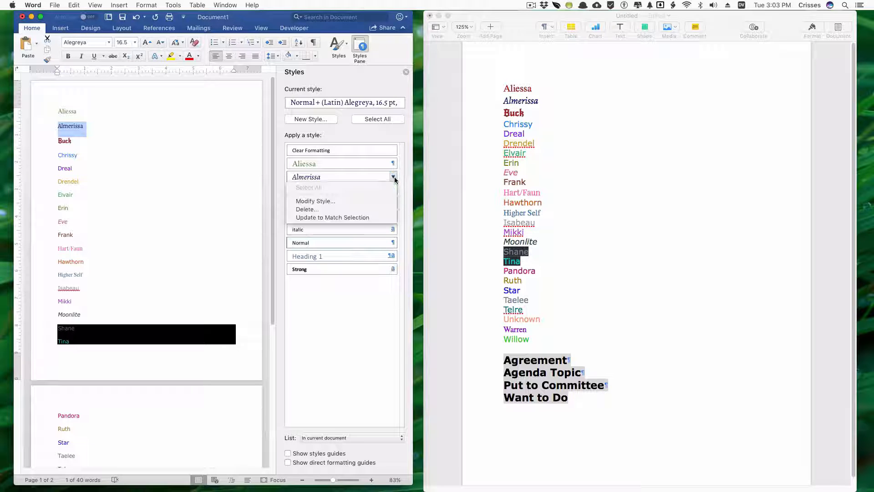
left_click(379, 221)
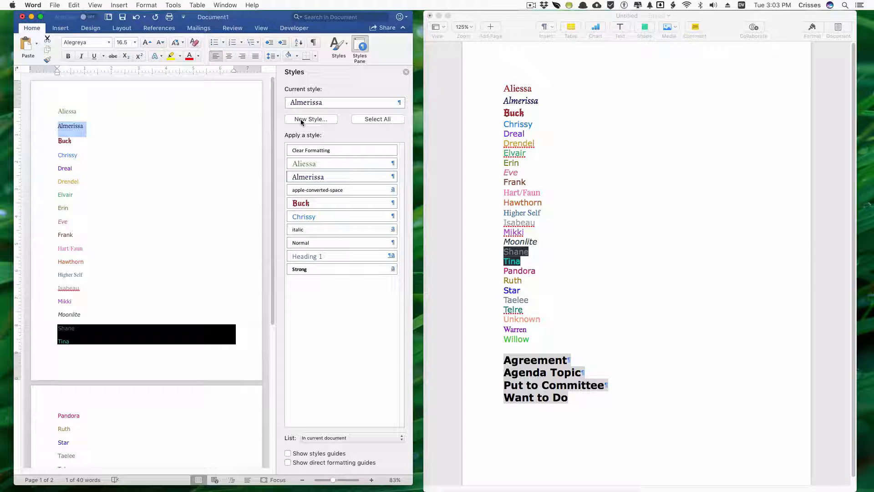
- Delete the remaining names and the empty line above the "Agreement" heading
left_click(77, 141)
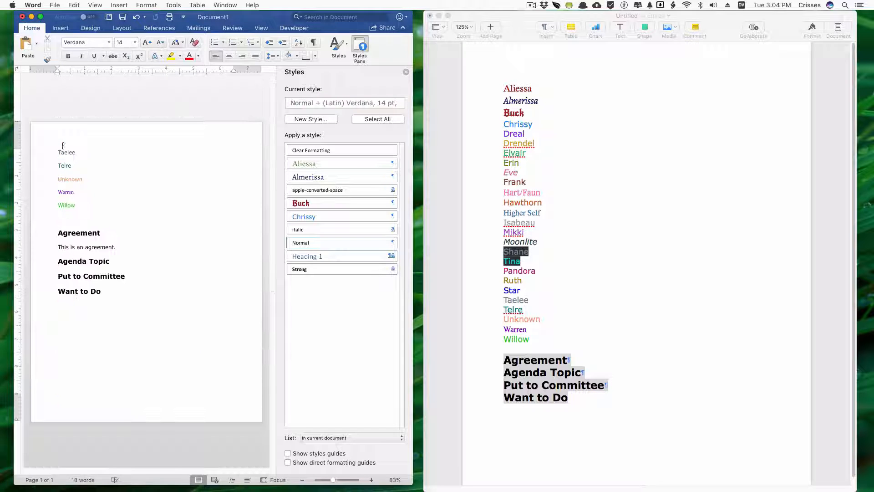
left_click_drag(58, 153, 73, 207)
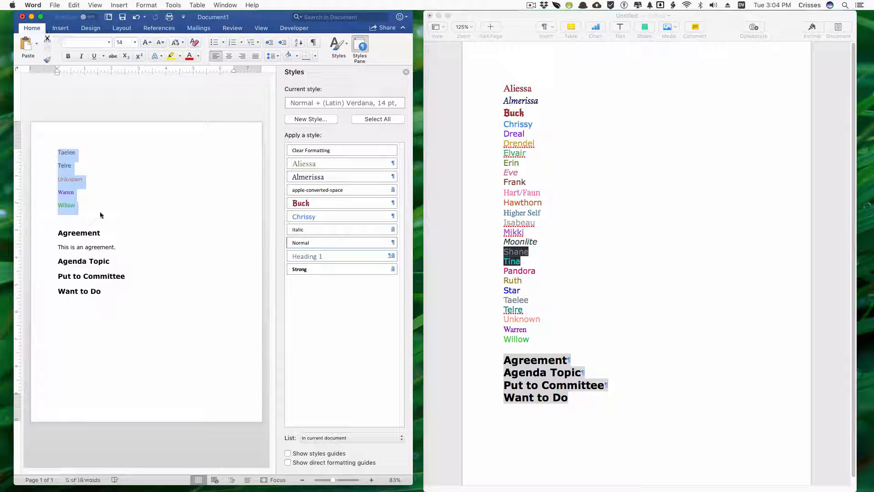
key("BackSpace")
key("Delete")
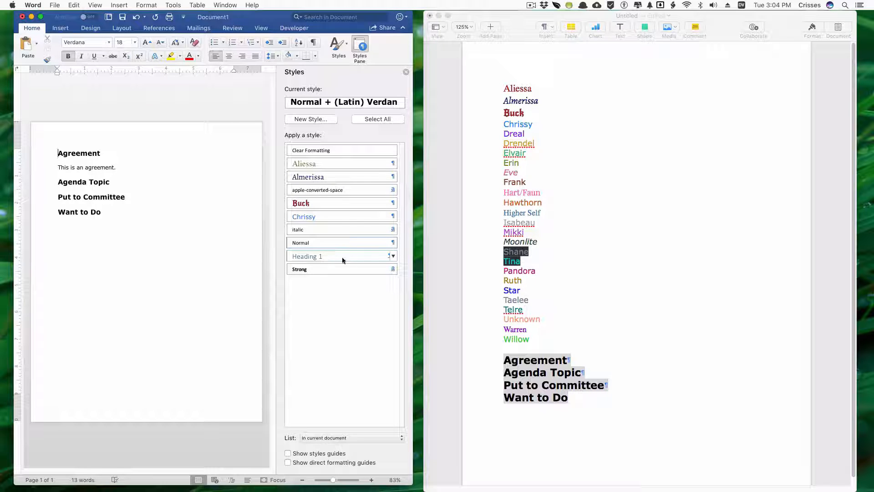
- Update the Heading 1 style to match the formatting of the "Agreement" heading
mouse_move(321, 258)
left_click(394, 258)
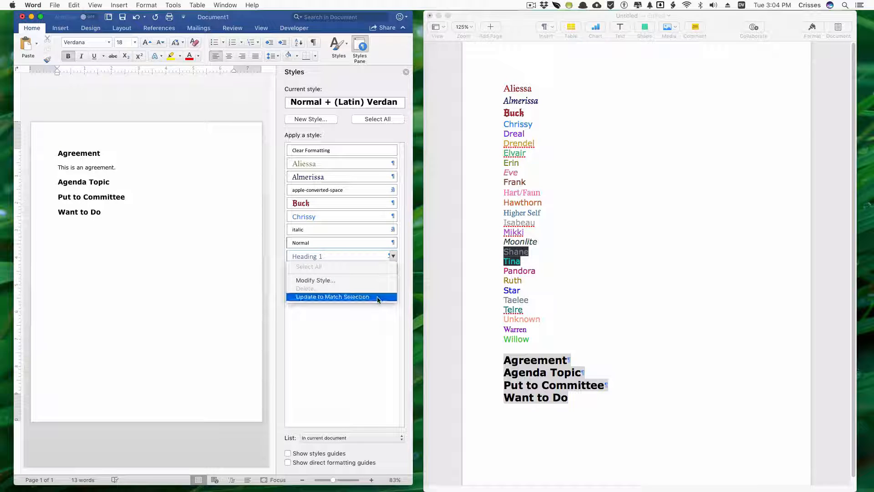
left_click(379, 297)
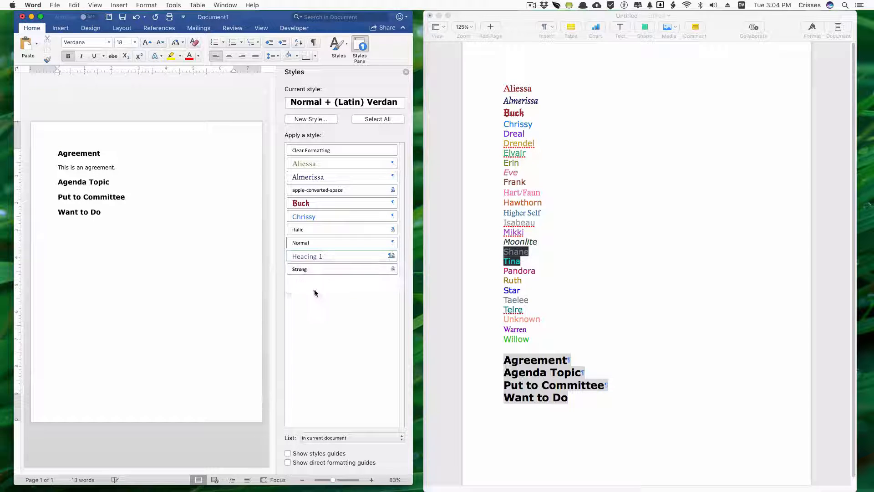
- Apply the Heading 1 style to "Agenda Topic", "Put to Committee" and "Want to Do"
left_click(45, 187)
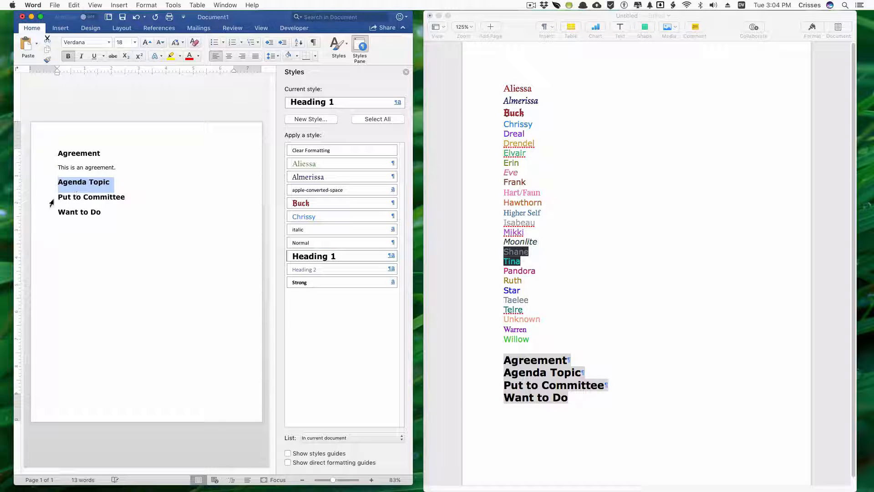
left_click(52, 201)
left_click(50, 215)
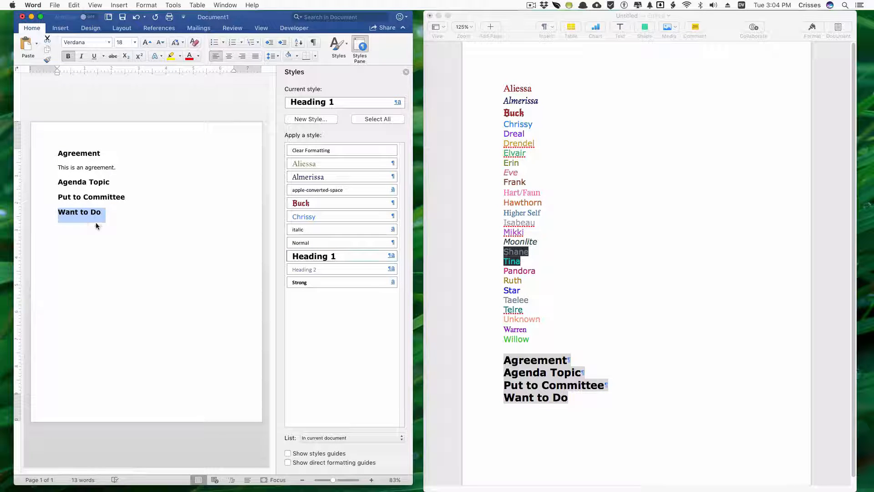
left_click(133, 264)
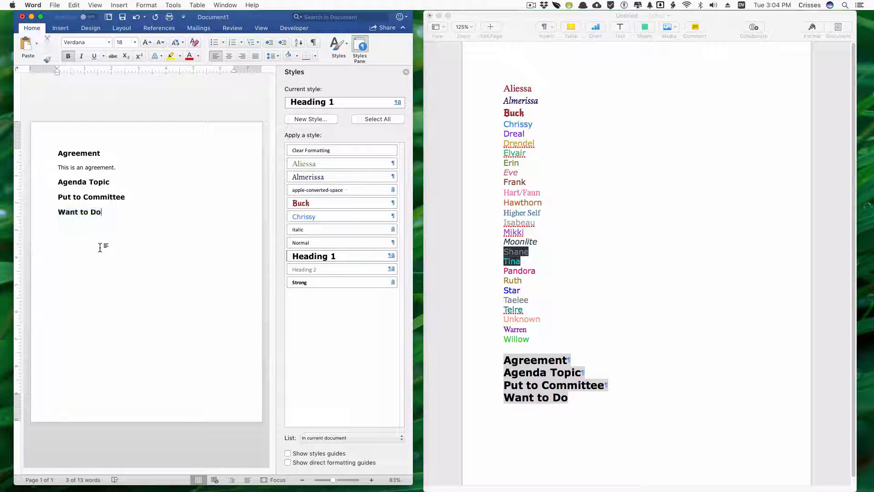
- Update the Normal style to match the formatting of the line "This is an agreement."
left_click(62, 167)
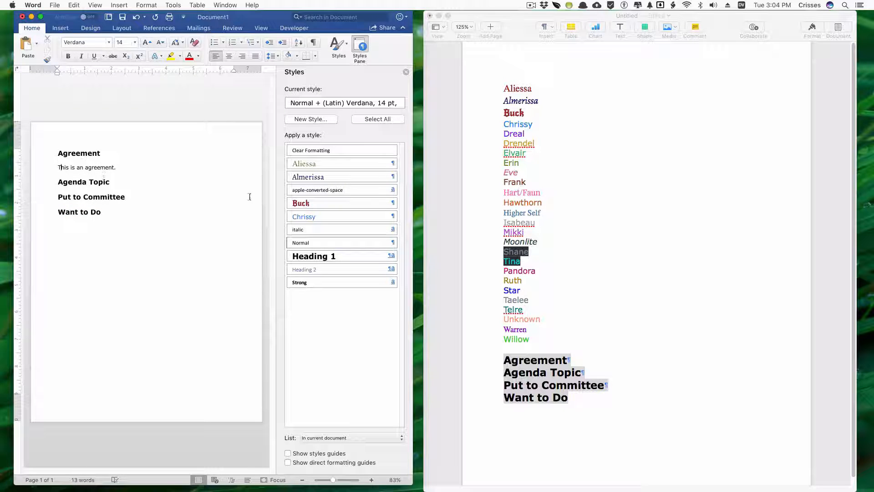
left_click(392, 242)
left_click(382, 282)
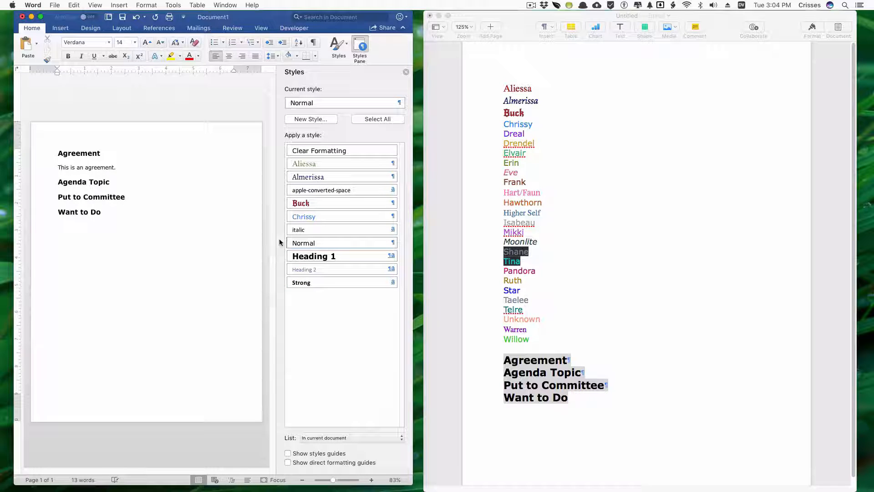
- Apply the first name's custom paragraph style to the line "This is an agreement."
left_click(107, 153)
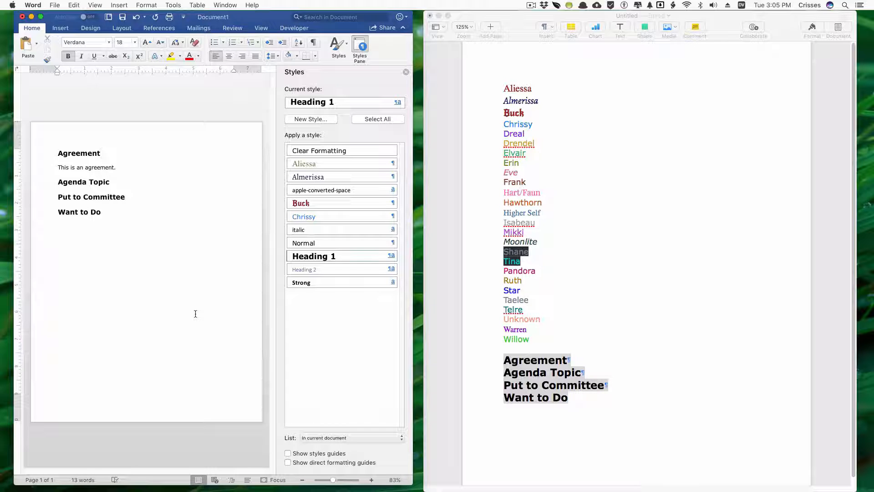
left_click(131, 168)
left_click(319, 165)
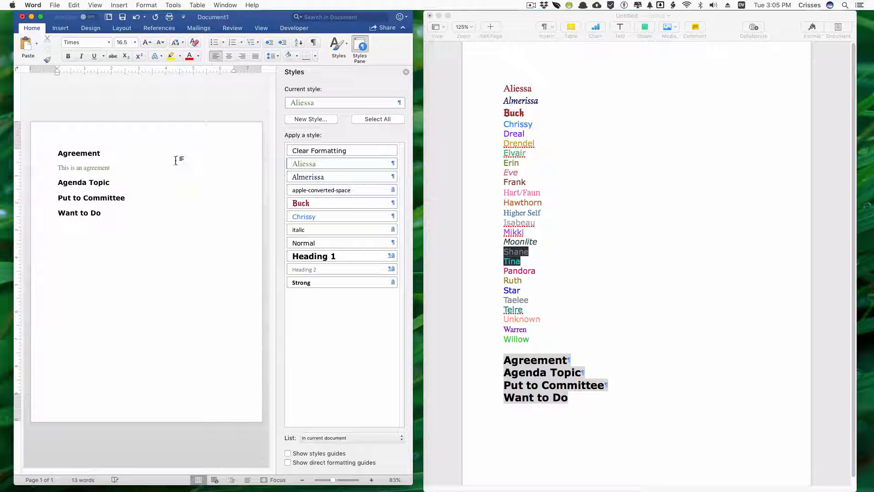
left_click(92, 168)
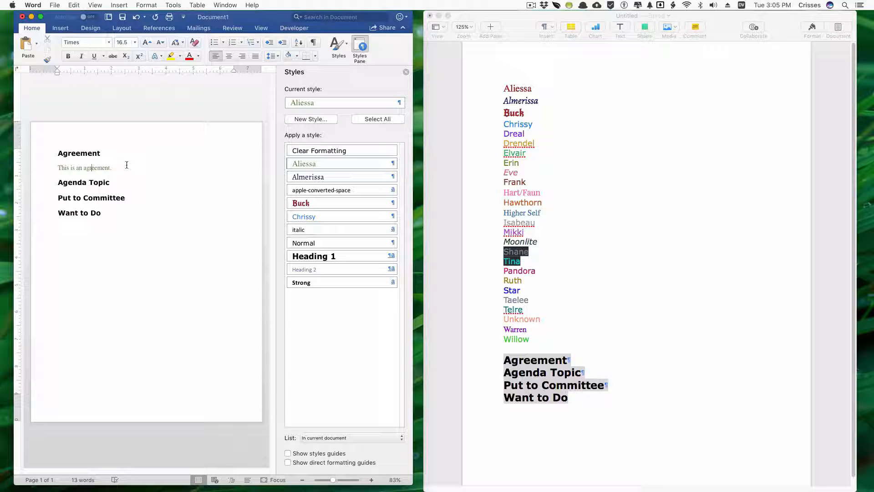
left_click(200, 319)
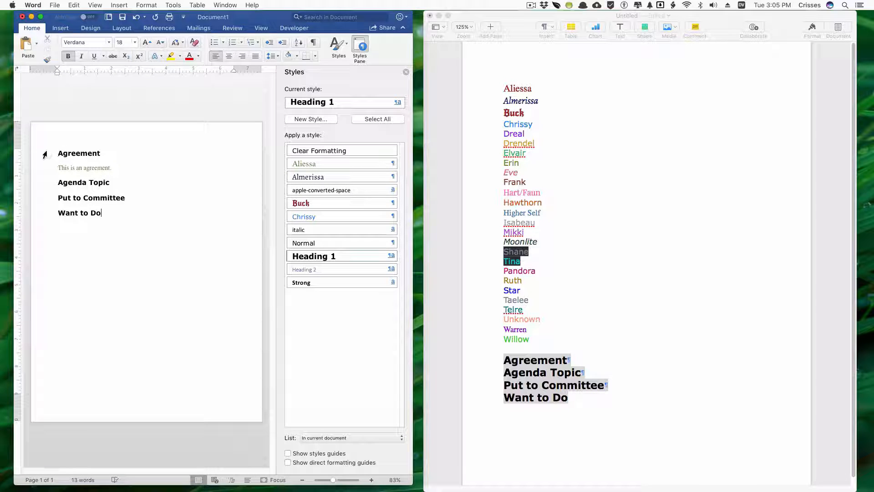
- Insert an empty line above the "Agreement" heading and set the style list to show Recommended styles
left_click(59, 153)
key("Return")
key("Up")
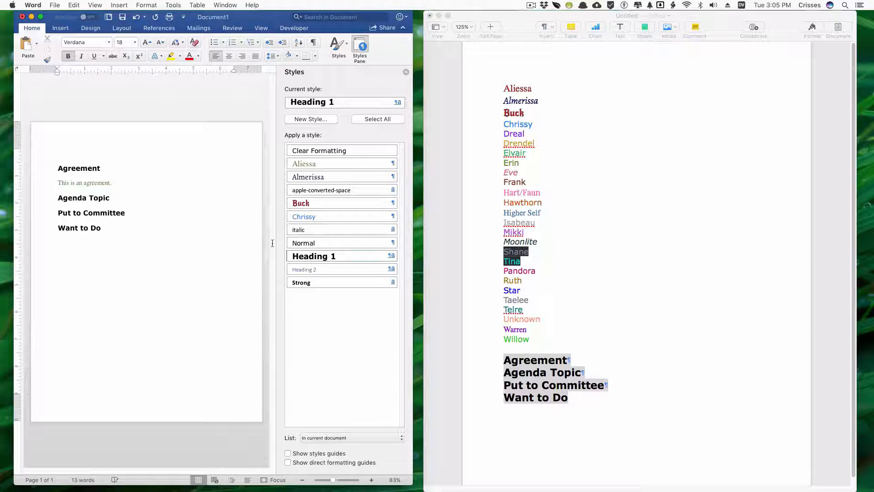
left_click(316, 438)
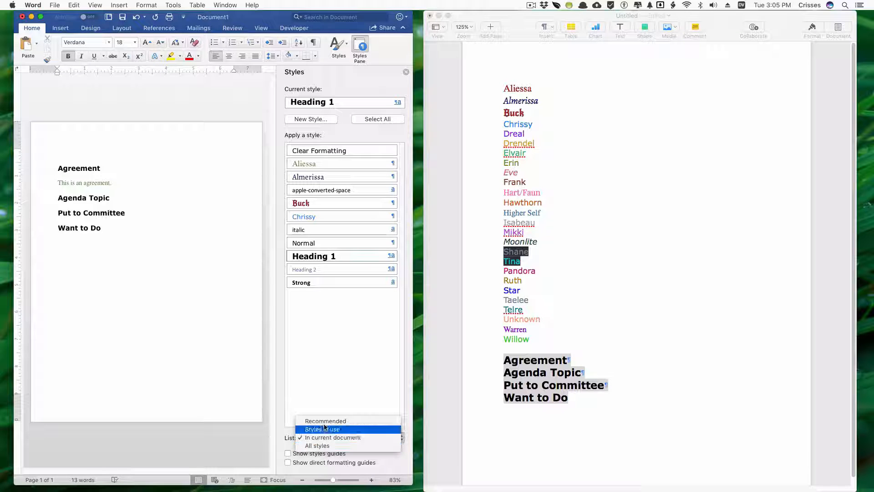
left_click(326, 422)
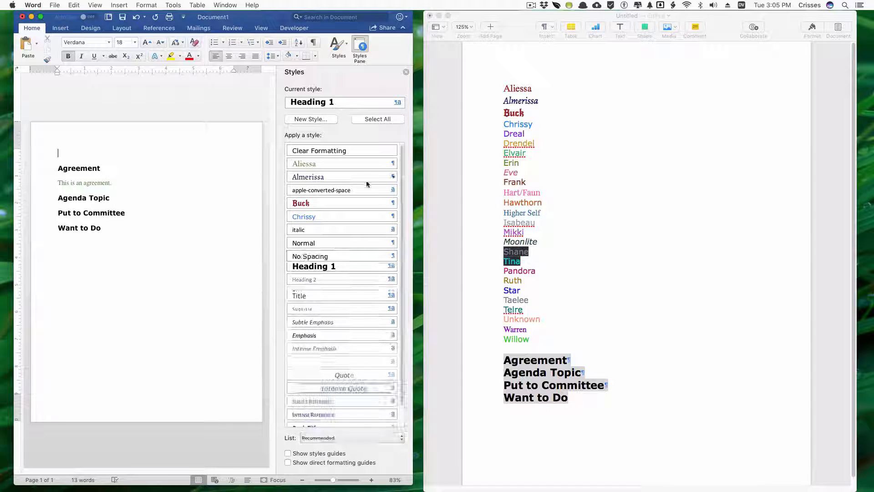
- Apply the Title style to the empty first line and enter "Meeting Minutes <date>" as the title
left_click(329, 295)
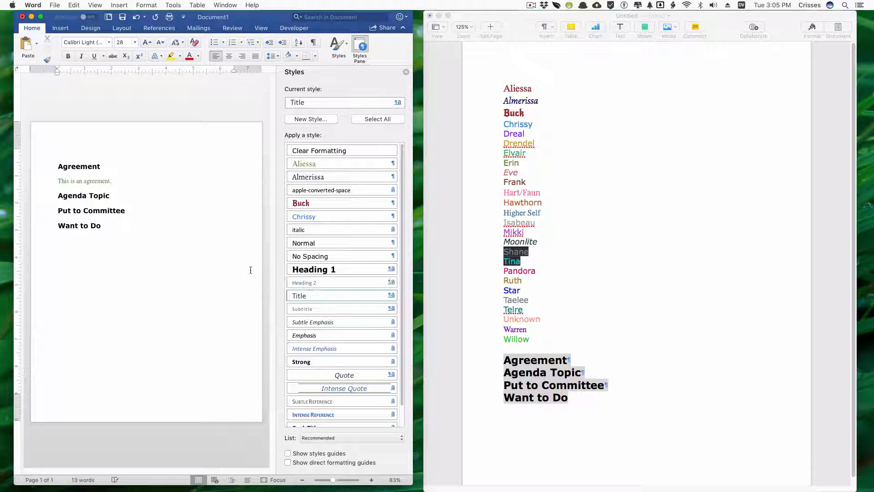
type("Meeting Minutes ")
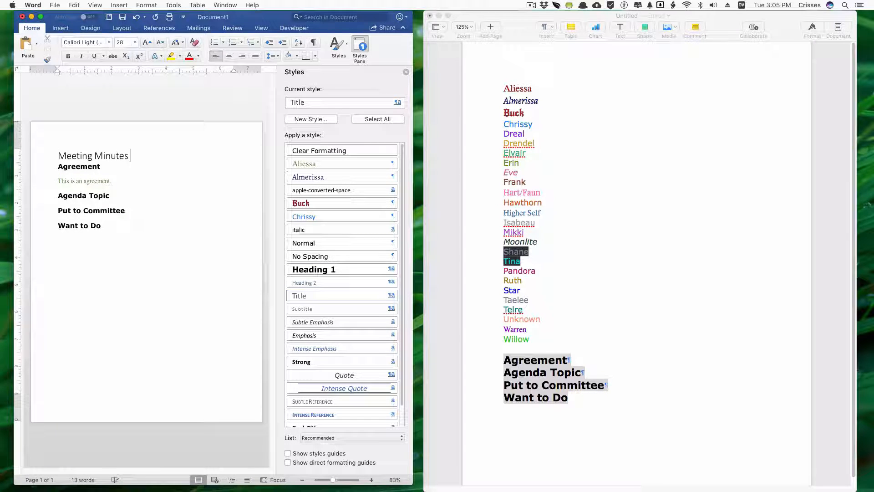
type("<date>")
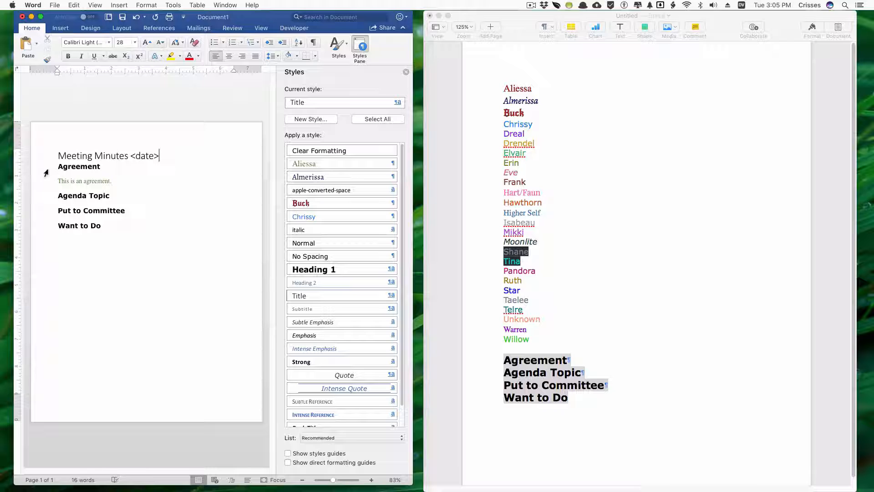
- Delete the "Agreement" heading with its body line, and change the "Agenda Topic" heading to "Agenda Topics"
left_click(49, 201)
left_click_drag(50, 167, 47, 181)
key("BackSpace")
key("Down")
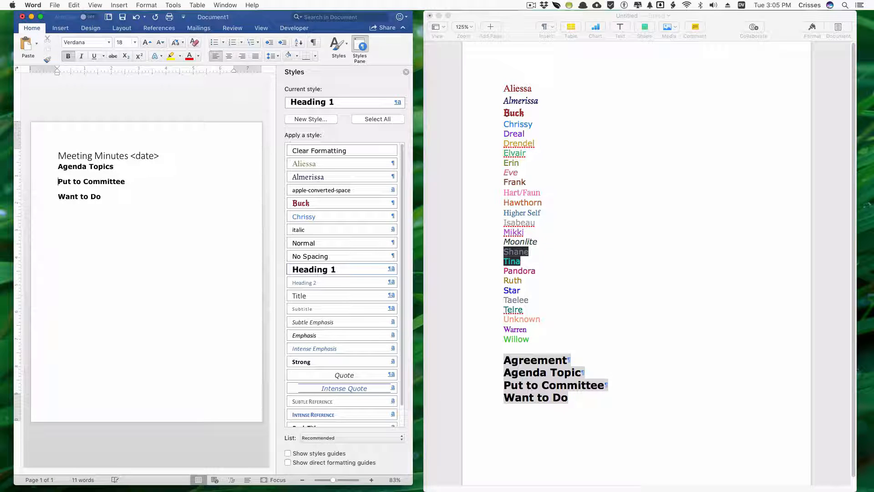
- Add an empty Normal-style line below "Agenda Topics", and delete the "Put to Committee" and "Want to Do" headings
key("Return")
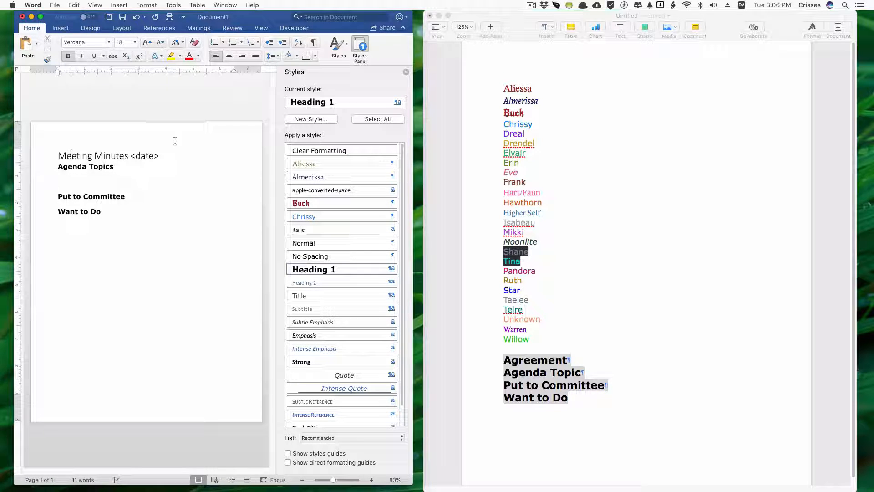
left_click(332, 241)
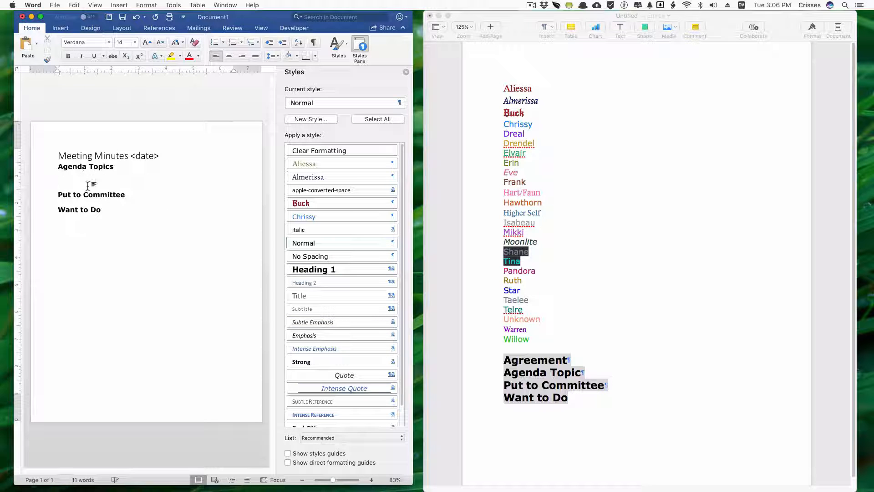
left_click_drag(44, 196, 55, 213)
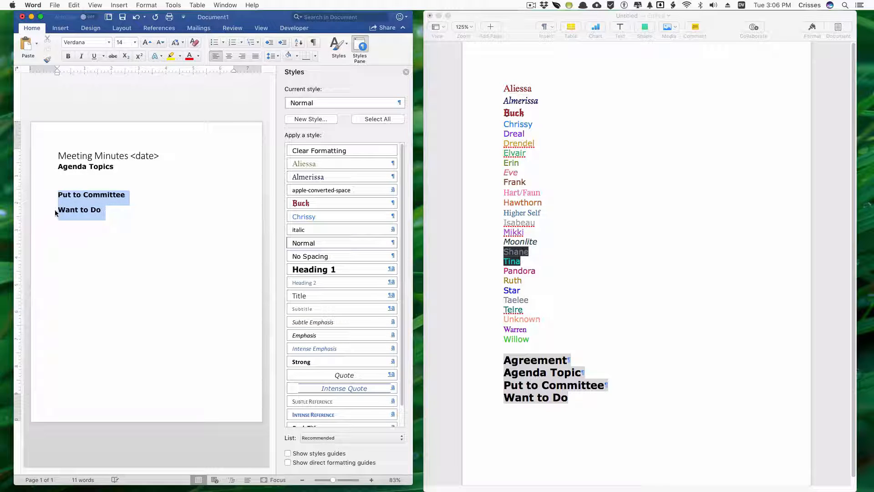
key("Delete")
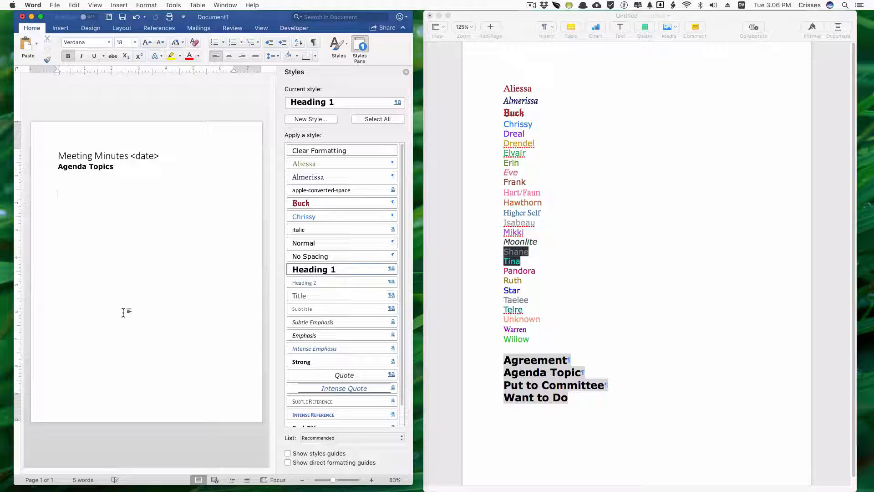
- Save the document as a Word template named "Example Meeting Minutes.dotx" in the Templates folder
left_click(58, 4)
left_click(92, 80)
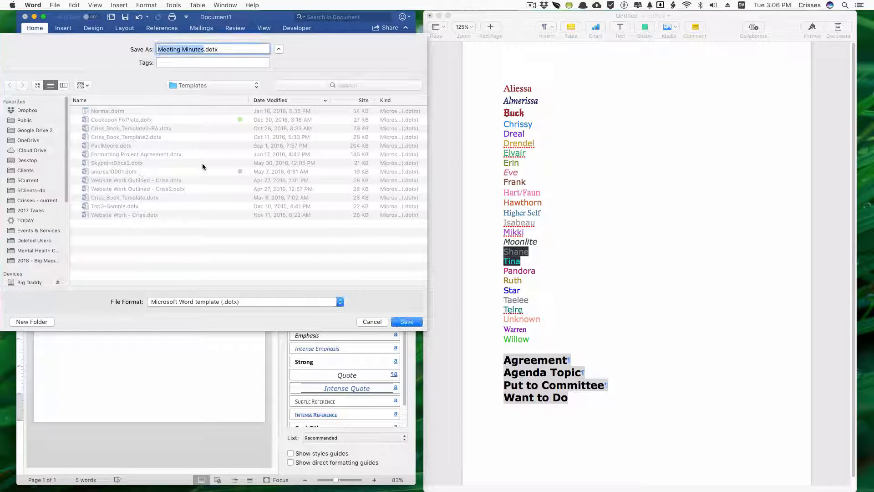
key("Left")
type("Exam")
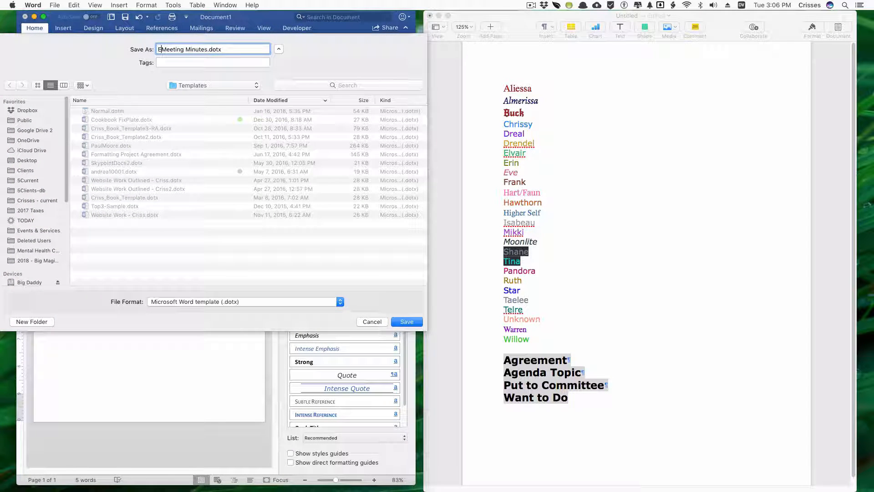
type("ple")
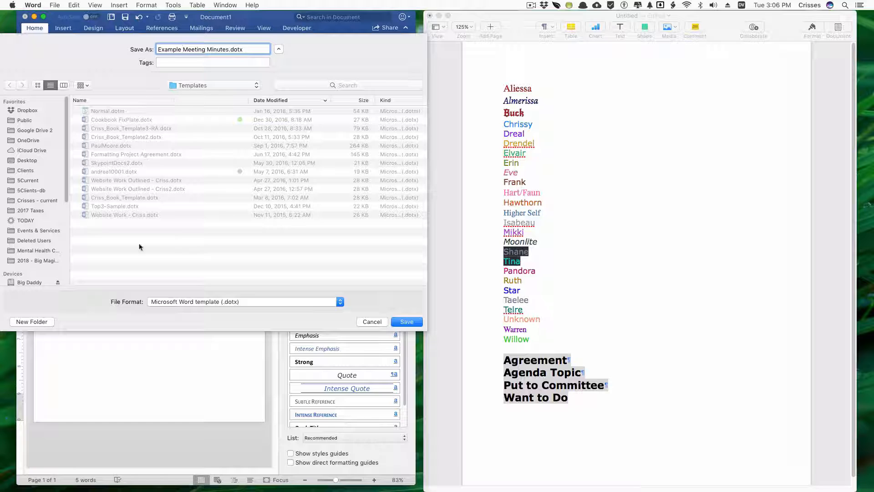
left_click(405, 322)
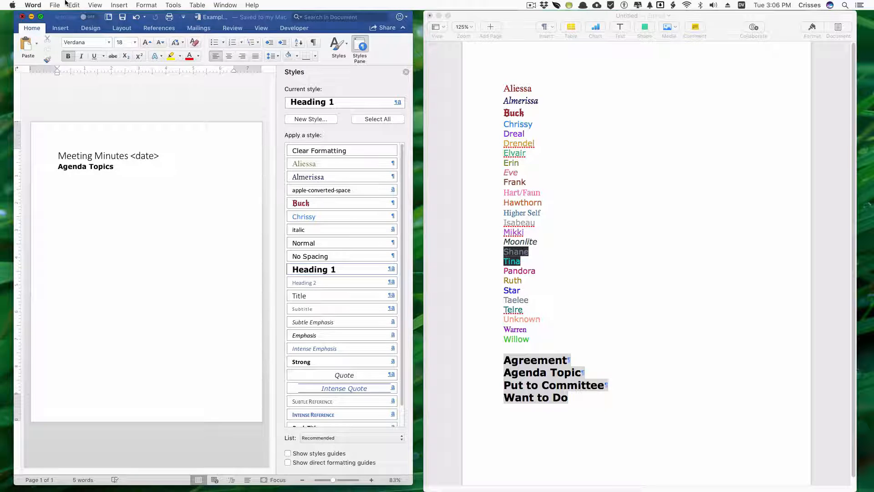
- Close the saved template and open the template gallery for new documents
key("super+w")
key("super+n")
key("super+shift+p")
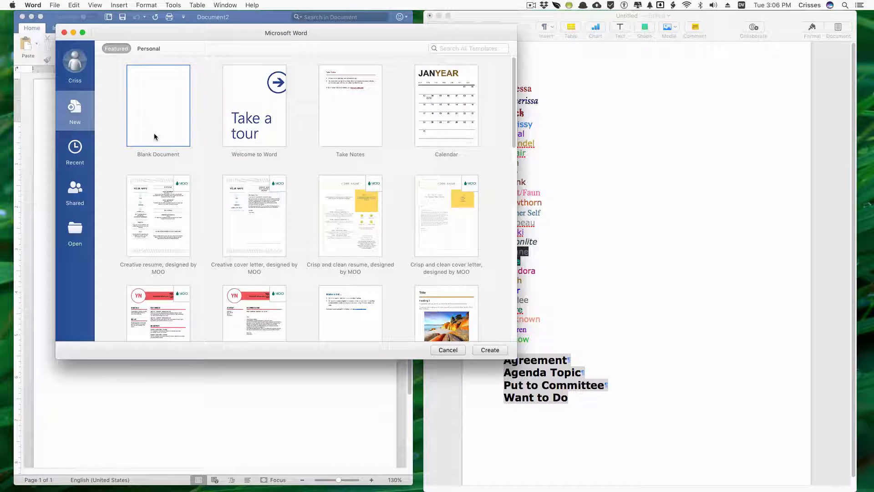
- Create a new document from the personal template "Example Meeting Minutes"
left_click(151, 49)
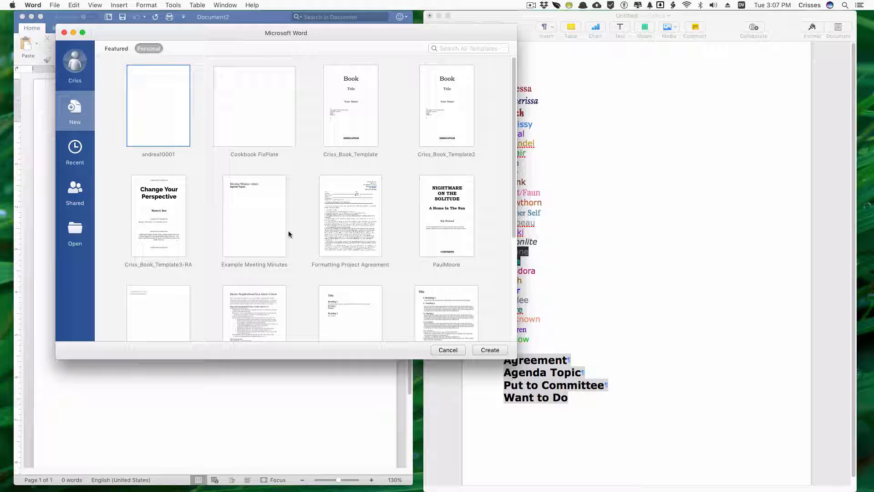
scroll(289, 235, "down", 5)
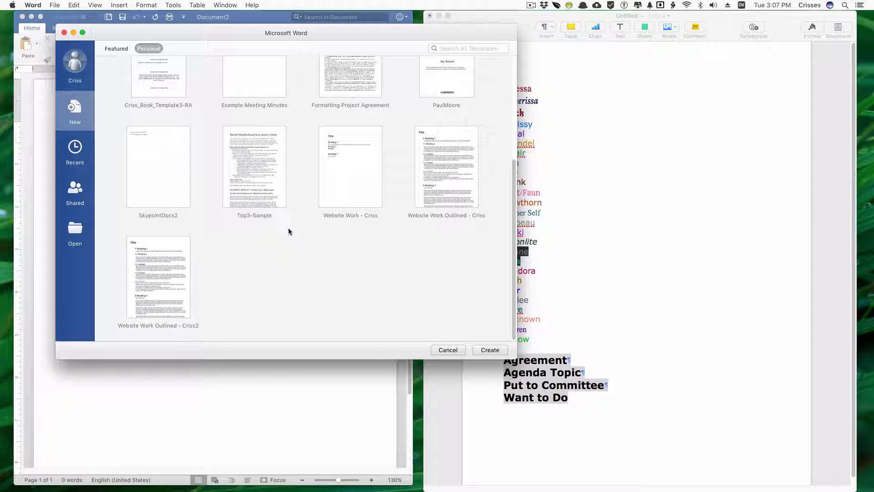
scroll(370, 182, "up", 3)
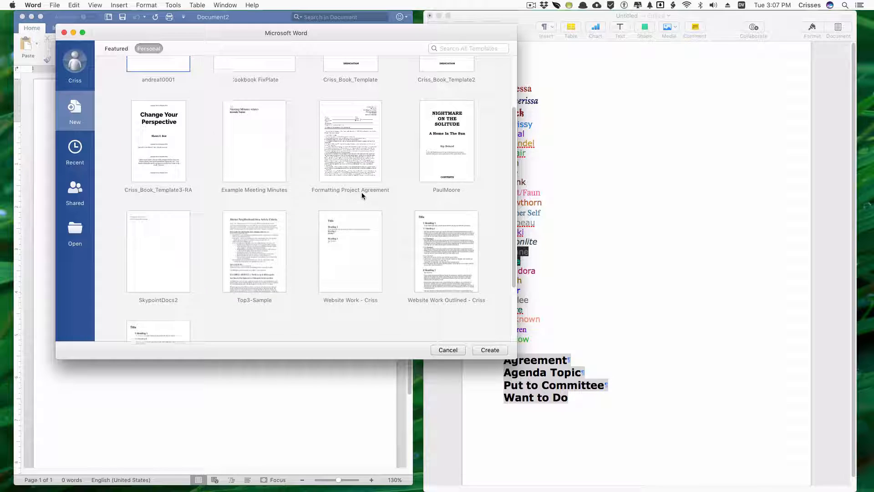
scroll(363, 195, "up", 2)
scroll(363, 196, "down", 1)
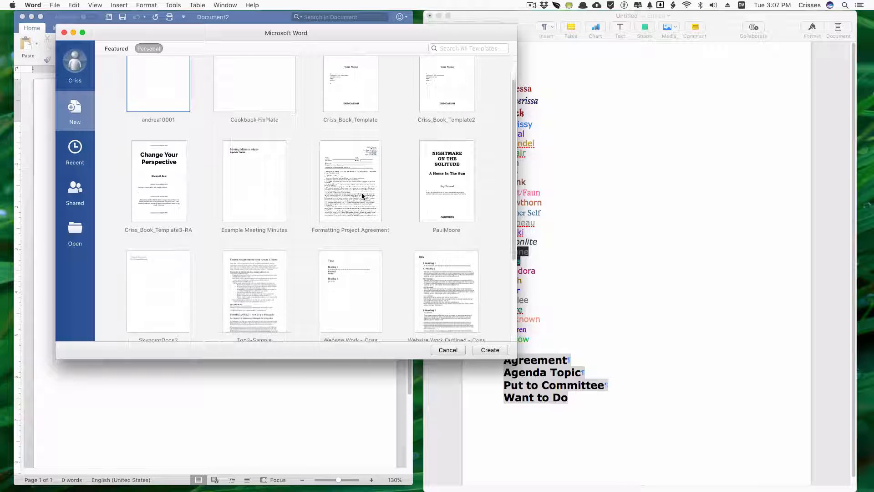
scroll(361, 192, "down", 1)
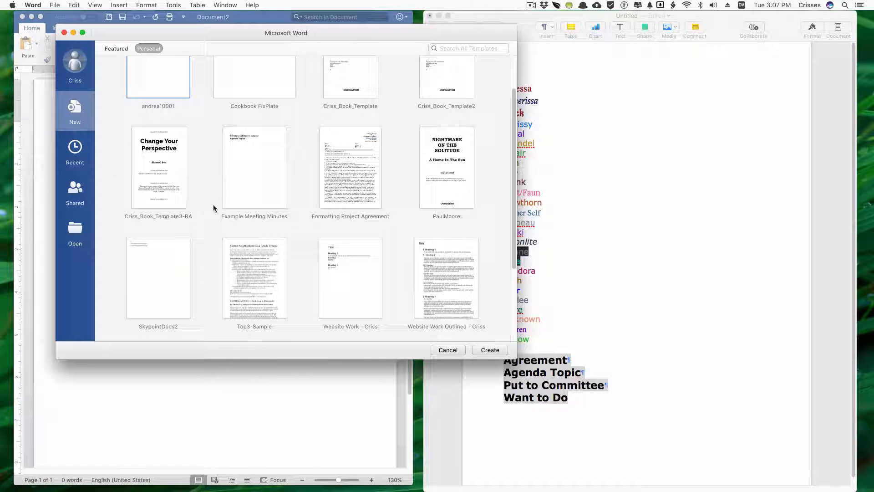
double_click(247, 185)
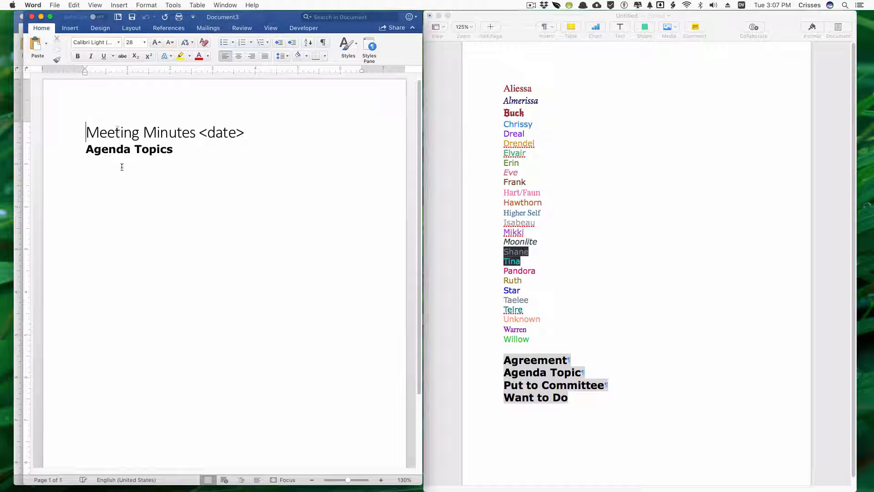
- Show the list of styles in the new document and move its window clear of the Pages window beside it
left_click(369, 46)
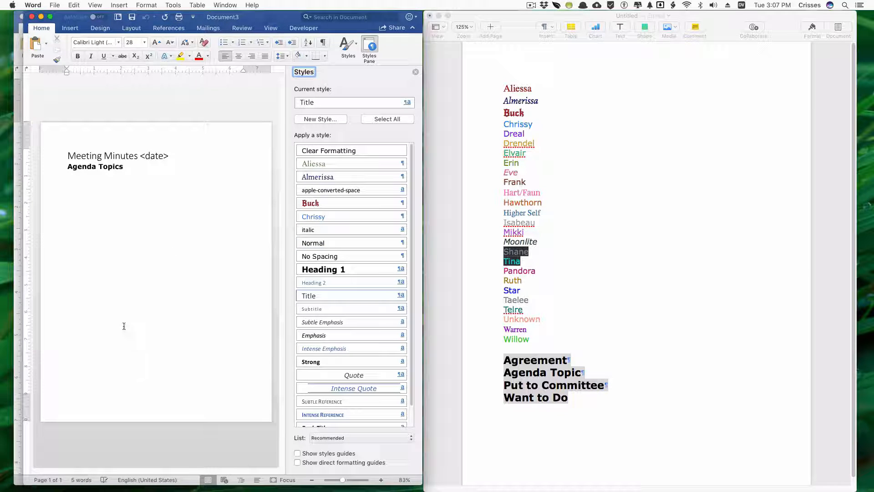
left_click_drag(153, 14, 135, 14)
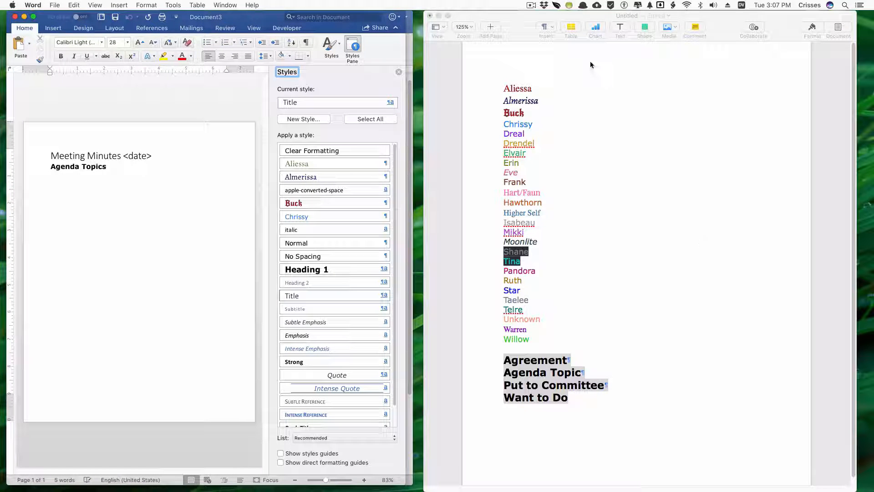
- Switch to the Pages document with the names list, show its text formatting options and widen the window
left_click(525, 27)
left_click(519, 88)
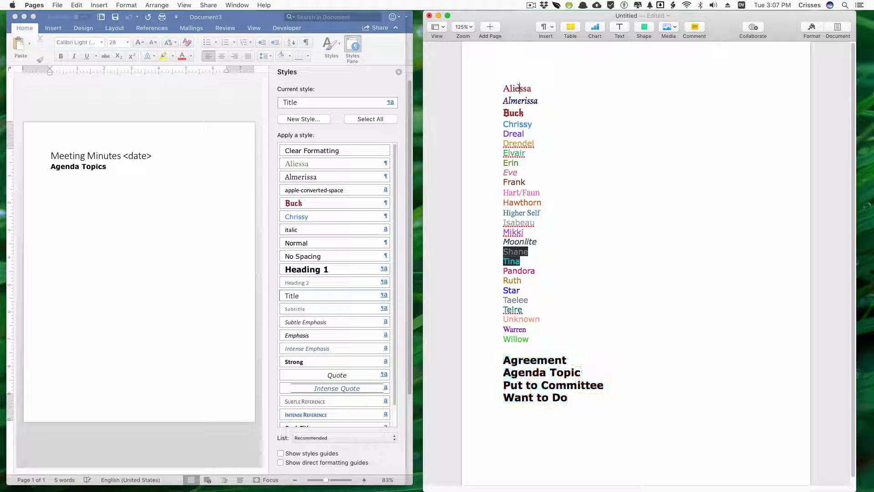
left_click(811, 29)
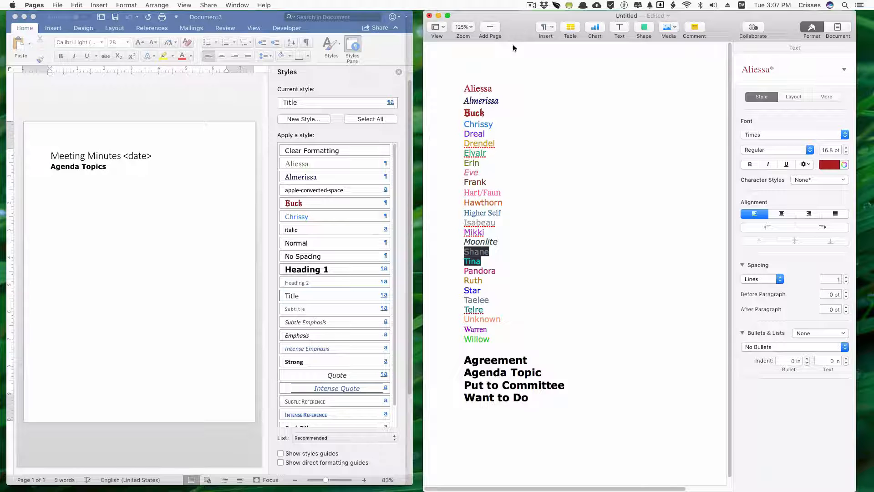
left_click_drag(423, 100, 366, 101)
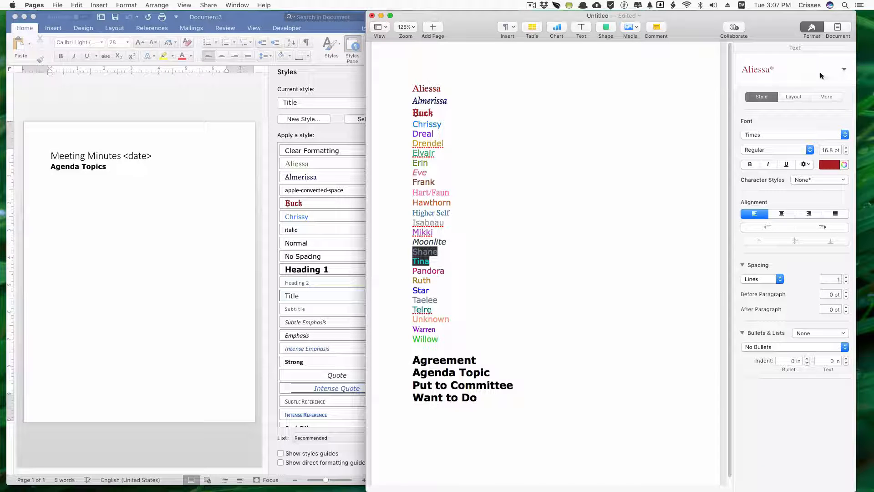
- Set the after-paragraph spacing to 18 pt for all the names and headings in the document
left_click(430, 100)
left_click_drag(400, 83, 540, 473)
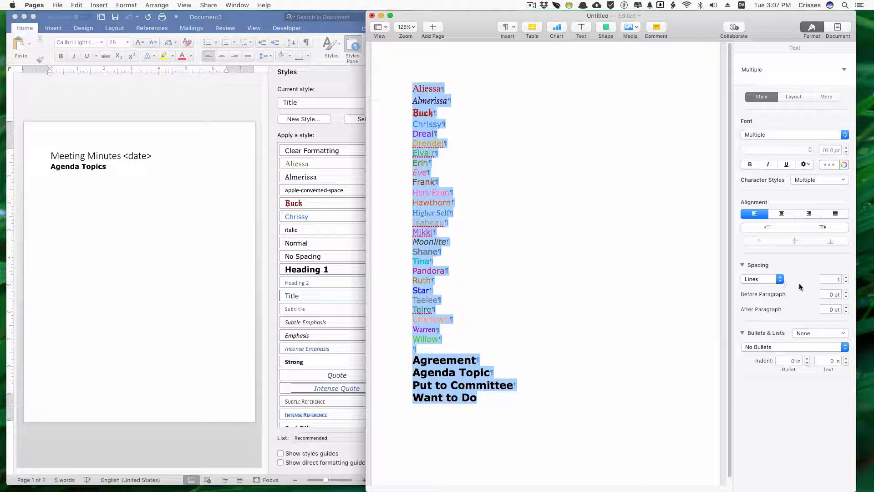
left_click(830, 309)
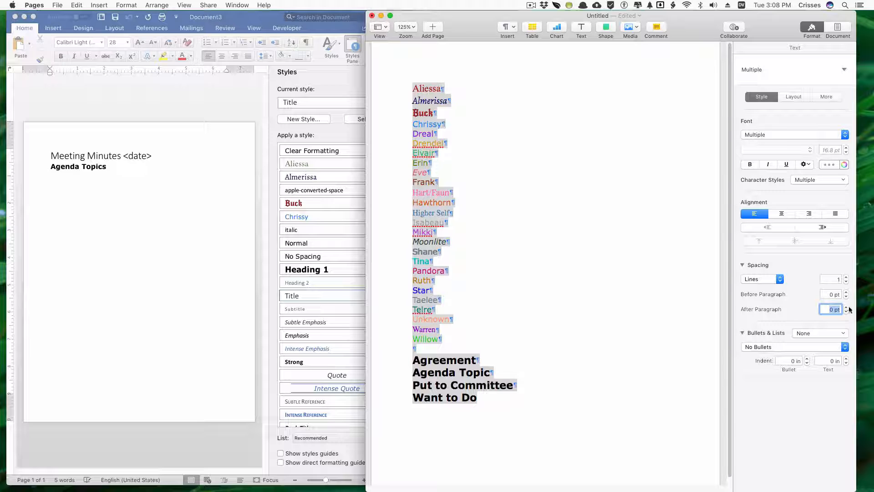
type("2")
key("BackSpace")
key("Return")
type("18 pt")
key("Return")
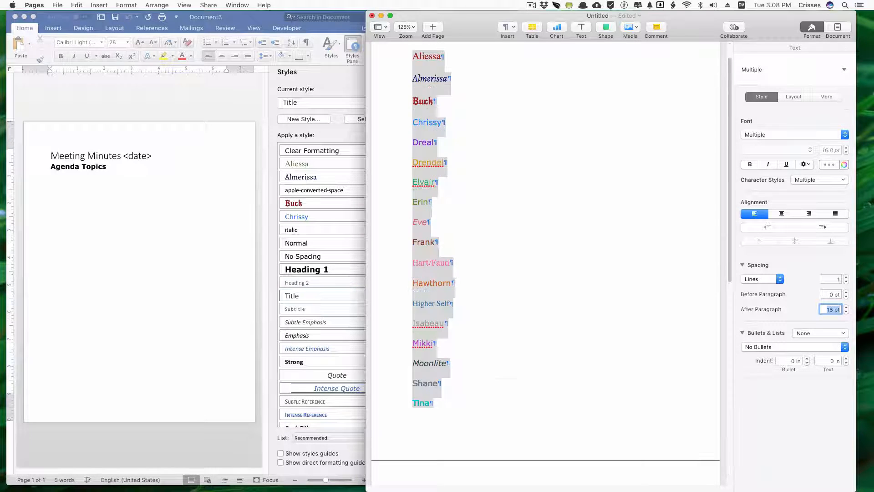
scroll(539, 214, "up", 3)
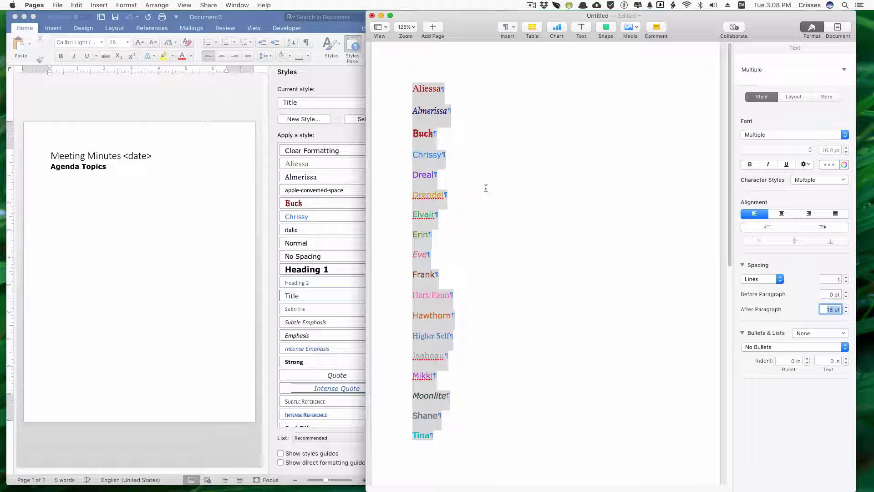
- Create a new paragraph style from the dark red third name in the list, naming the style after that line
left_click(455, 104)
left_click(439, 89)
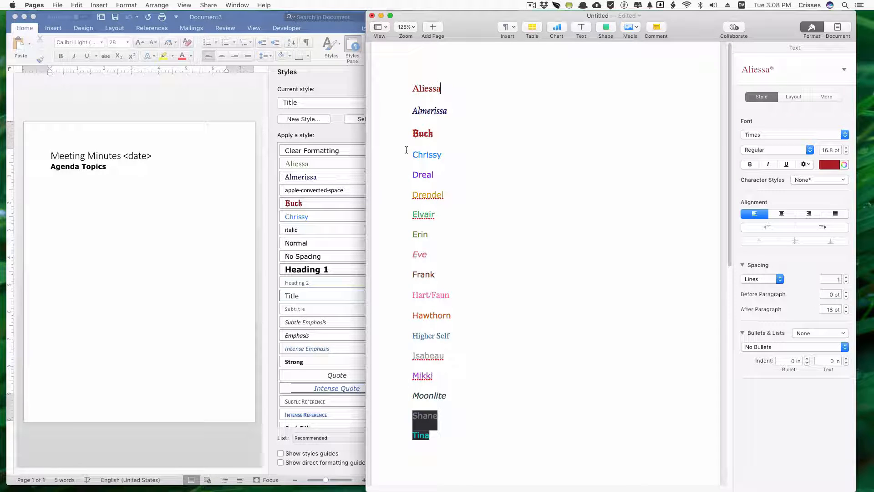
left_click(436, 134)
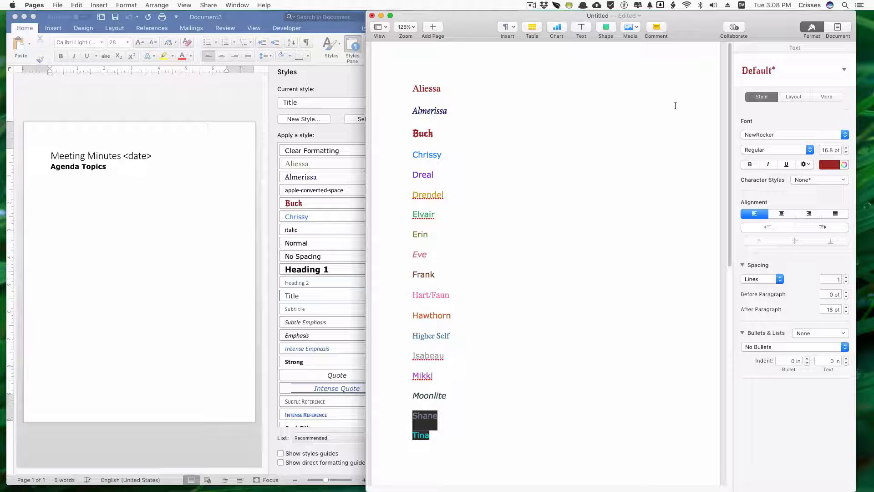
left_click(844, 70)
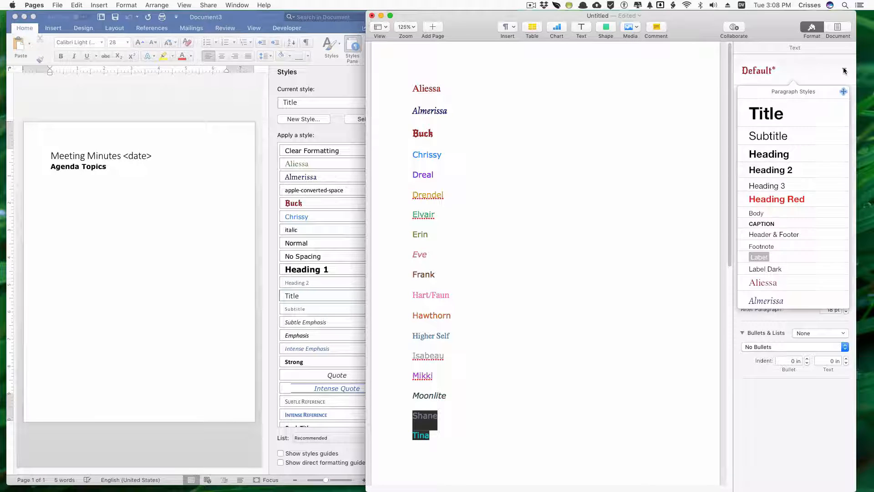
left_click(844, 93)
type("Buck")
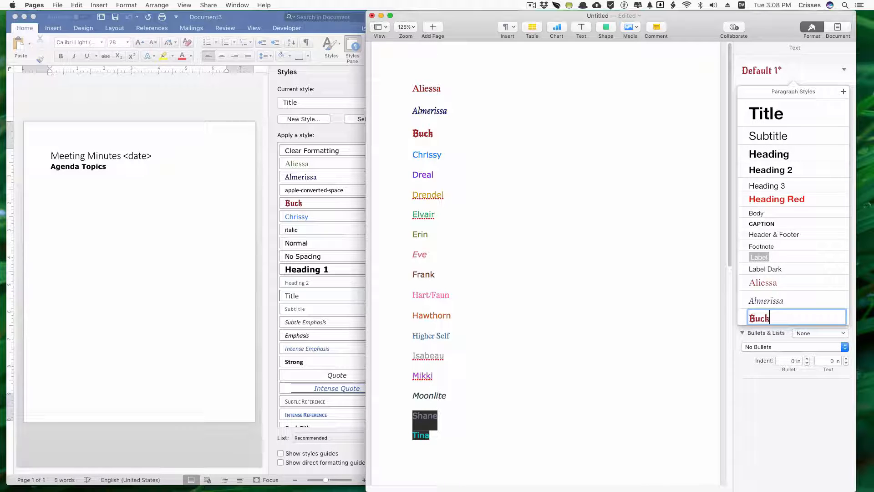
key("Return")
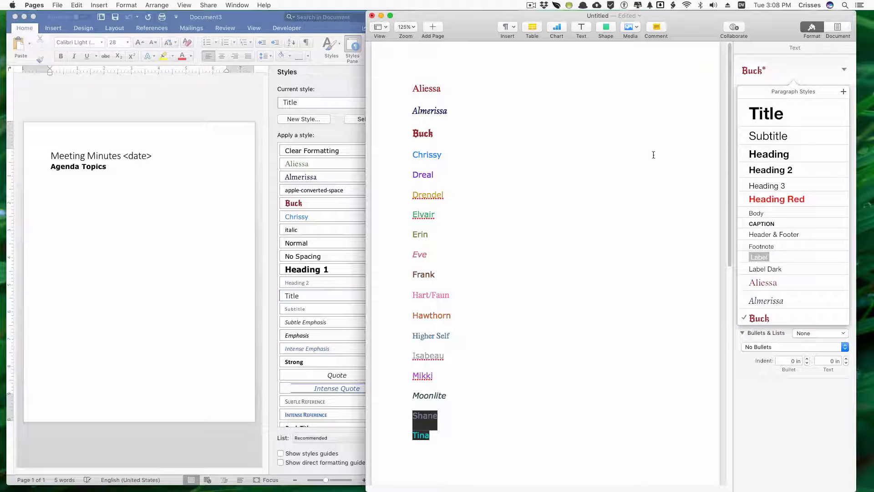
left_click(459, 139)
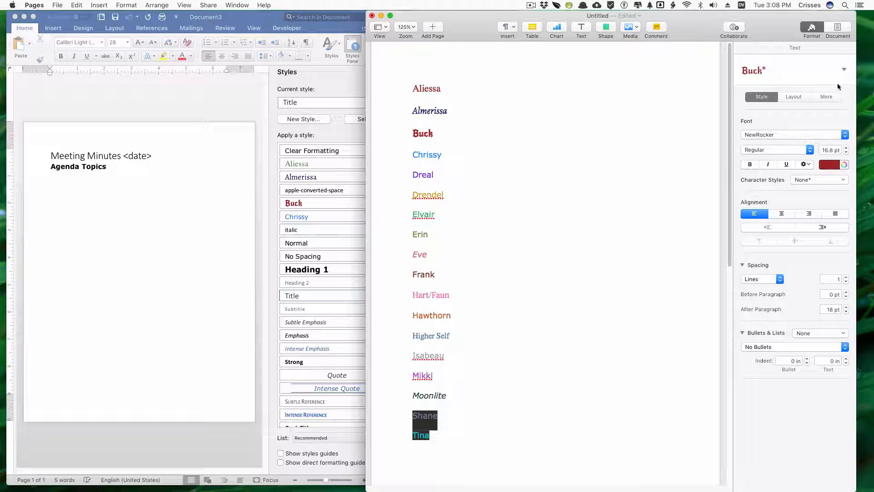
- Assign the F1 shortcut to the new dark red paragraph style
left_click(843, 70)
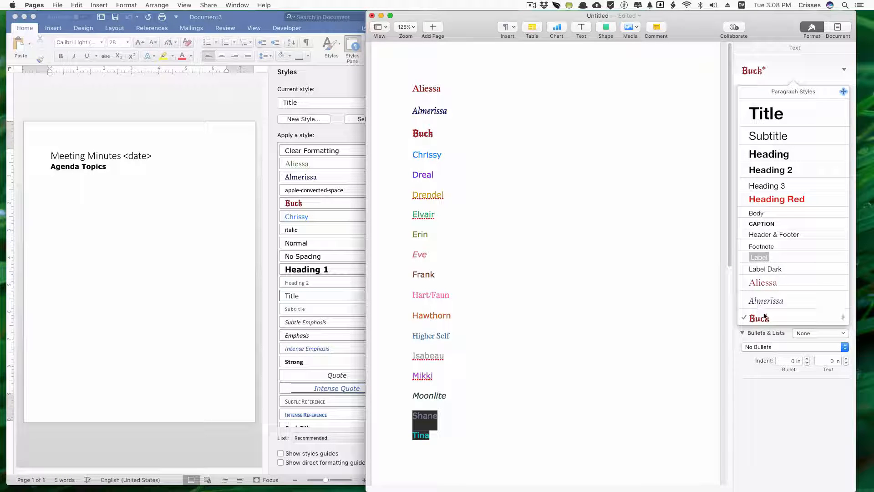
left_click(842, 315)
mouse_move(835, 360)
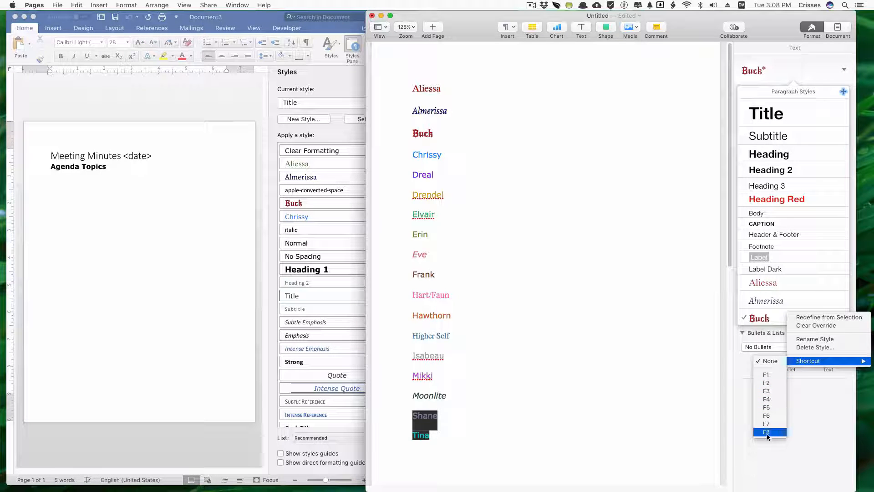
left_click(767, 376)
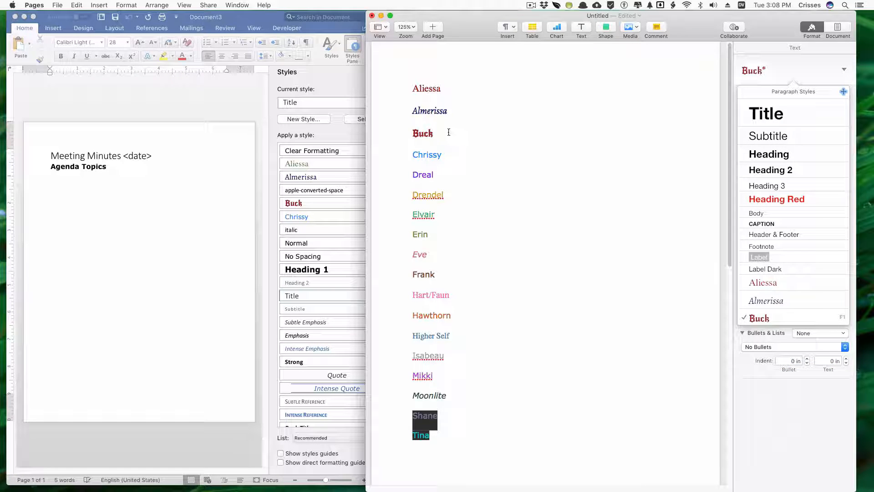
left_click(449, 133)
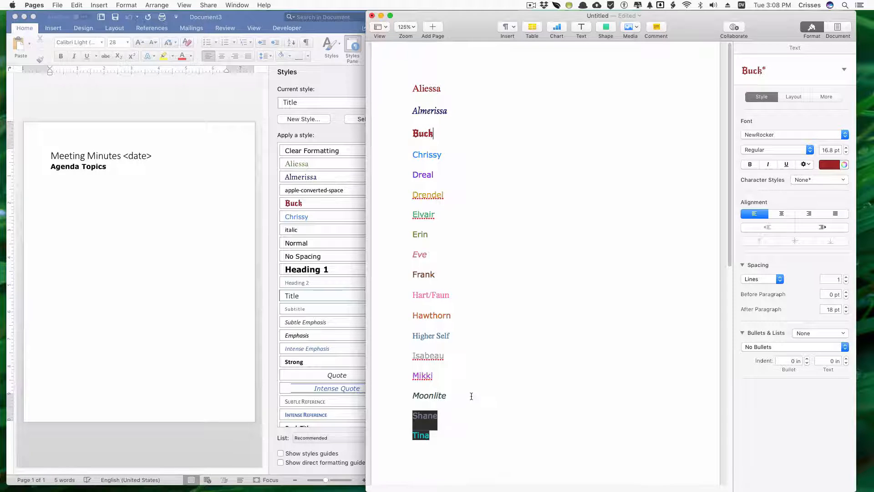
- Redefine the Heading paragraph style from the formatting of the "Agreement" line
scroll(474, 393, "down", 10)
scroll(473, 392, "down", 4)
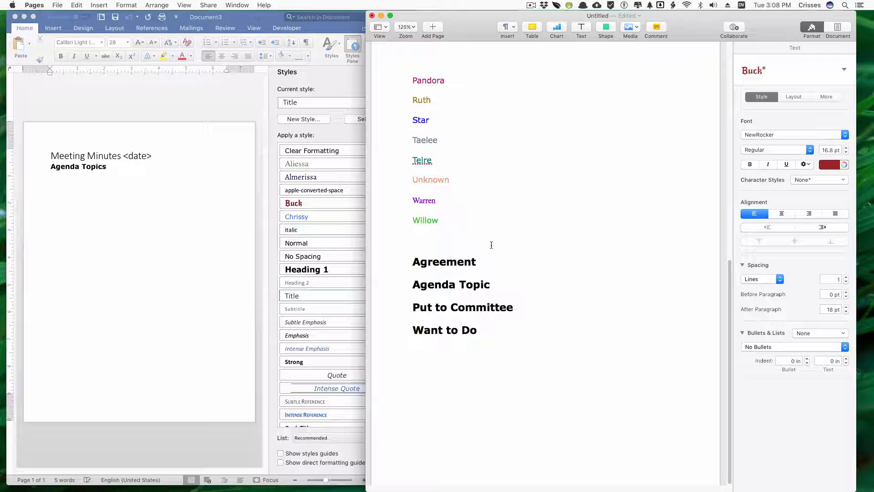
scroll(490, 271, "up", 1)
left_click(490, 271)
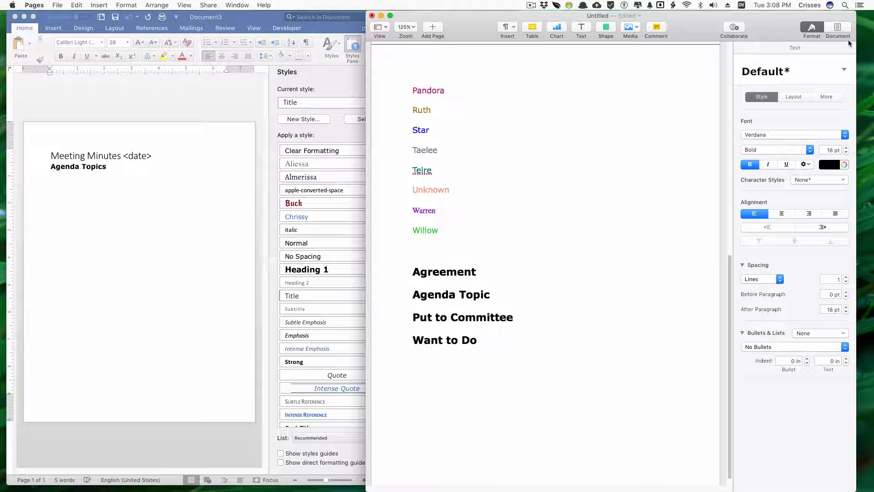
left_click(844, 70)
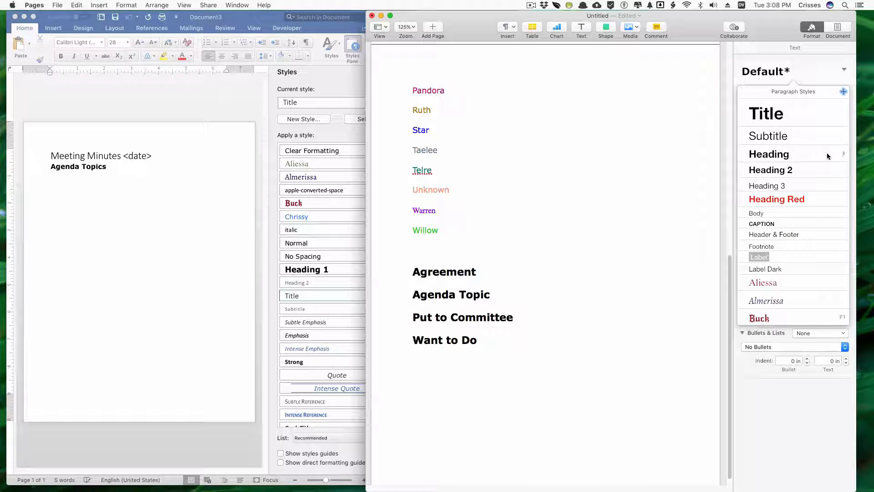
left_click(844, 154)
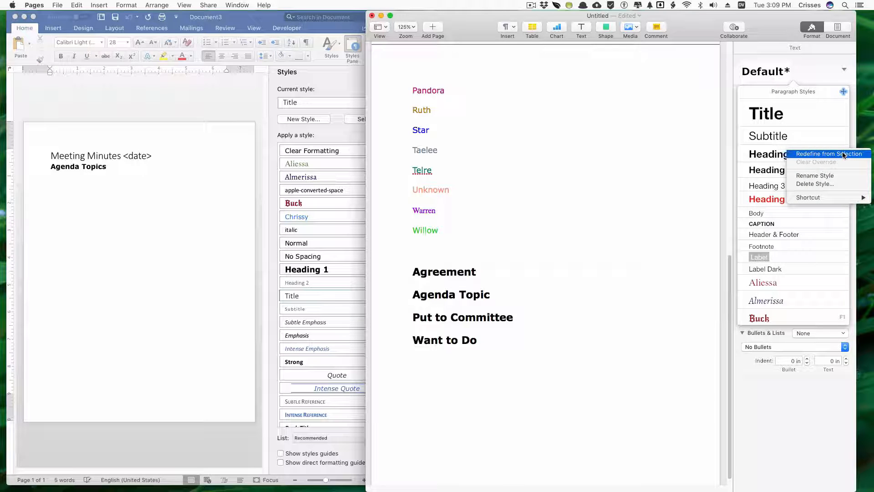
left_click(844, 154)
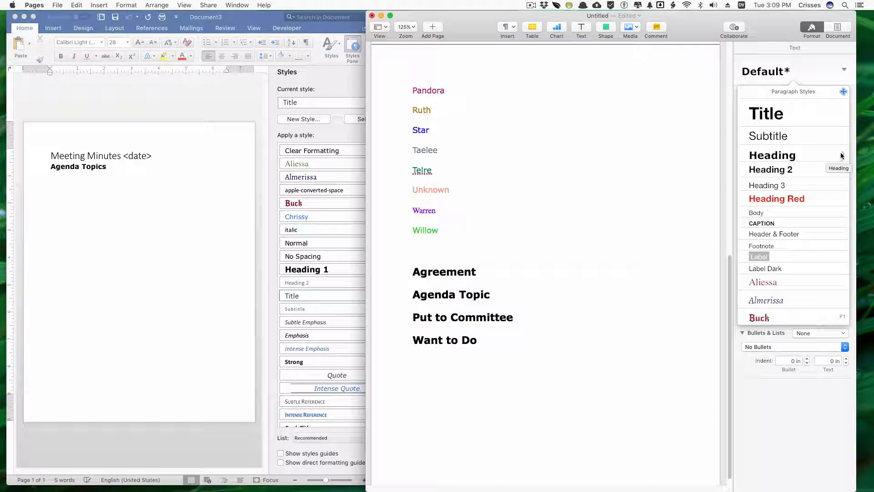
left_click(841, 154)
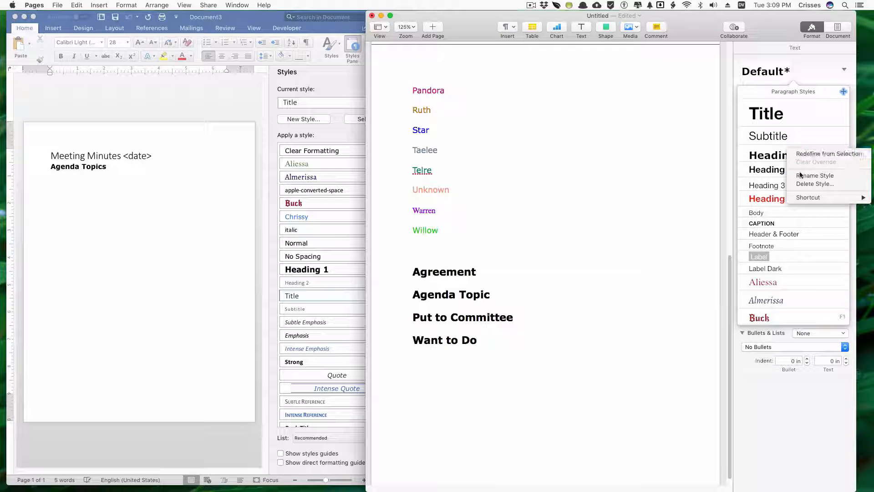
- Apply the Heading paragraph style to the four lines from "Agreement" to "Want to Do"
left_click(453, 274)
left_click(417, 272)
left_click_drag(413, 272, 509, 271)
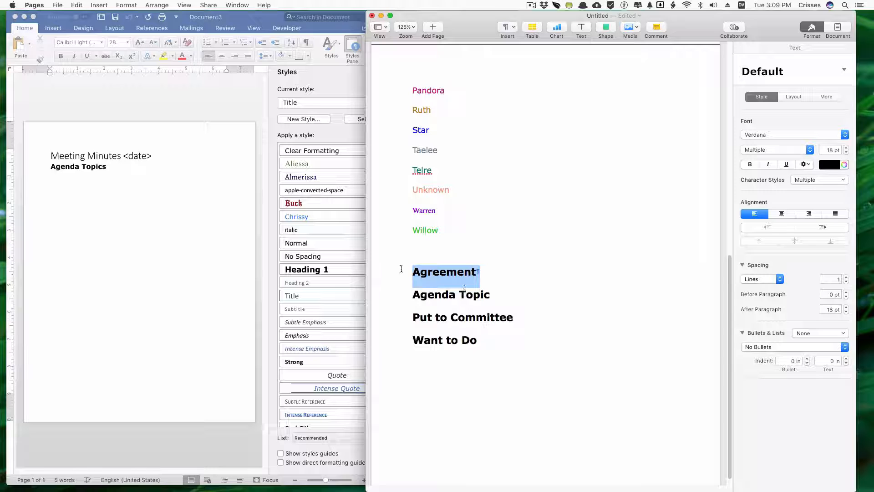
left_click_drag(401, 269, 570, 332)
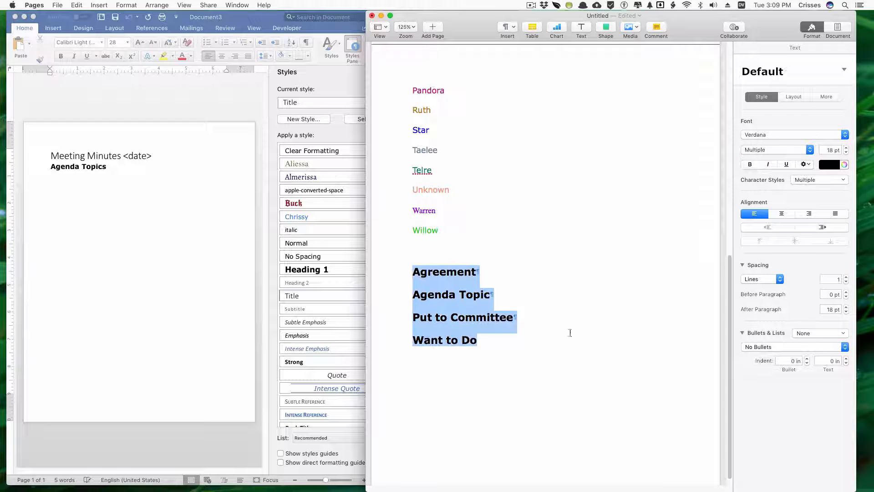
left_click(843, 70)
left_click(786, 157)
left_click(525, 196)
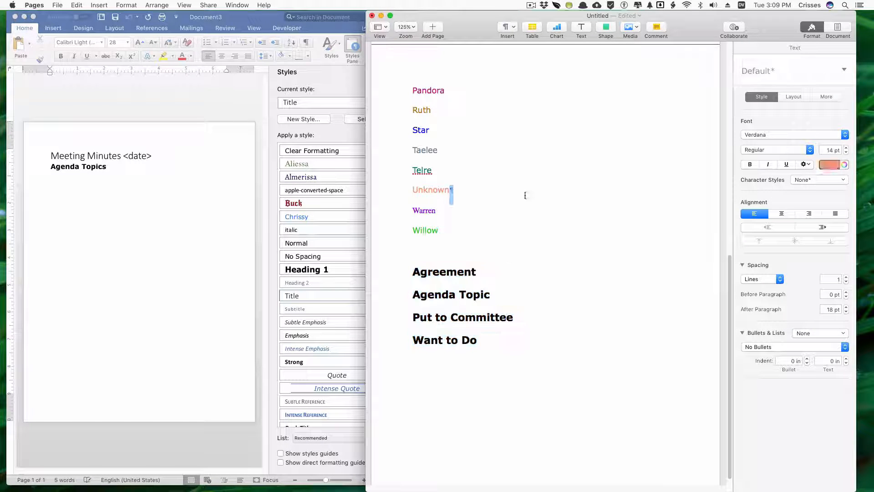
- Change the text colour of the fifth name in the list to a medium blue using the colour wheel
scroll(470, 234, "up", 10)
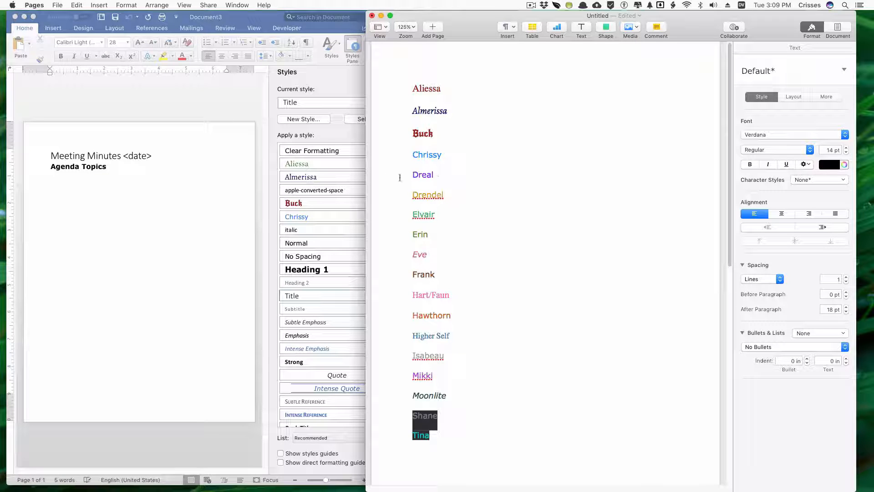
left_click_drag(408, 174, 471, 177)
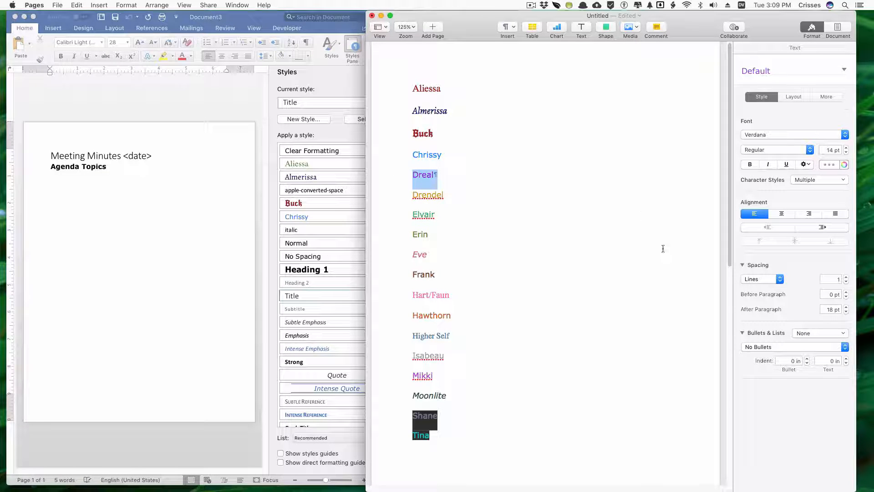
left_click(844, 164)
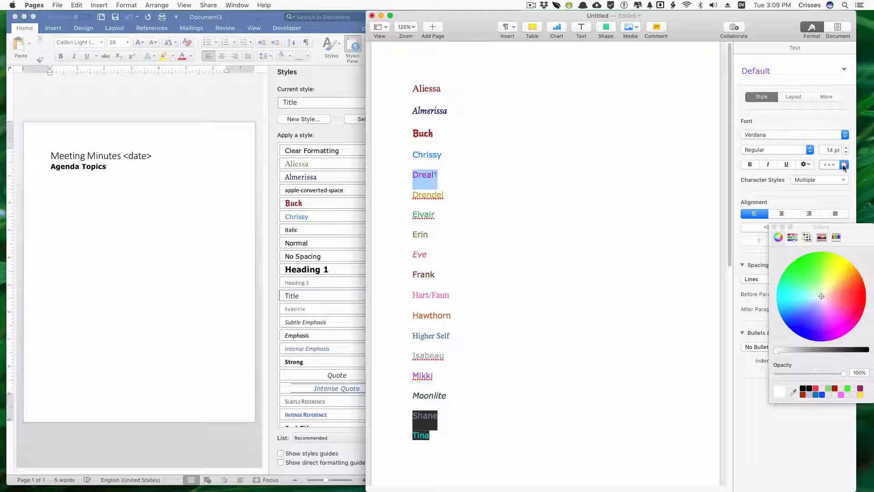
left_click(805, 321)
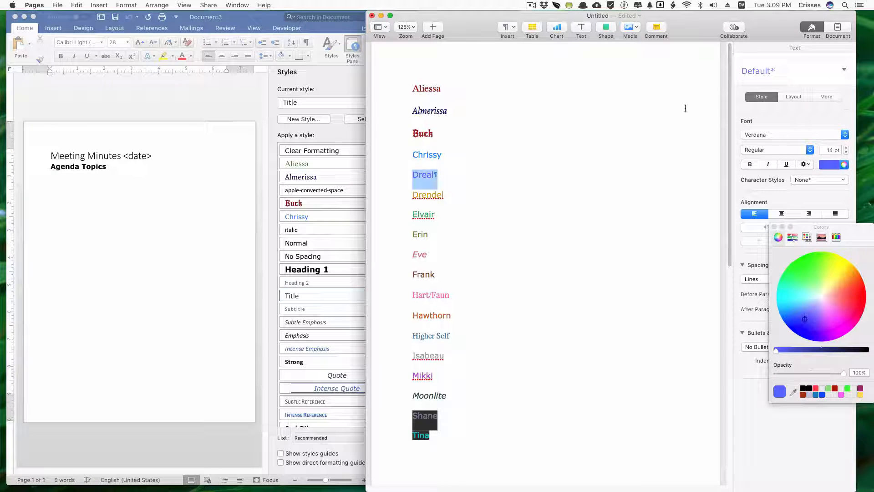
- Change the text colour of the third name in the list to orange-red and show the paragraph styles list
left_click(519, 137)
left_click_drag(406, 132, 501, 134)
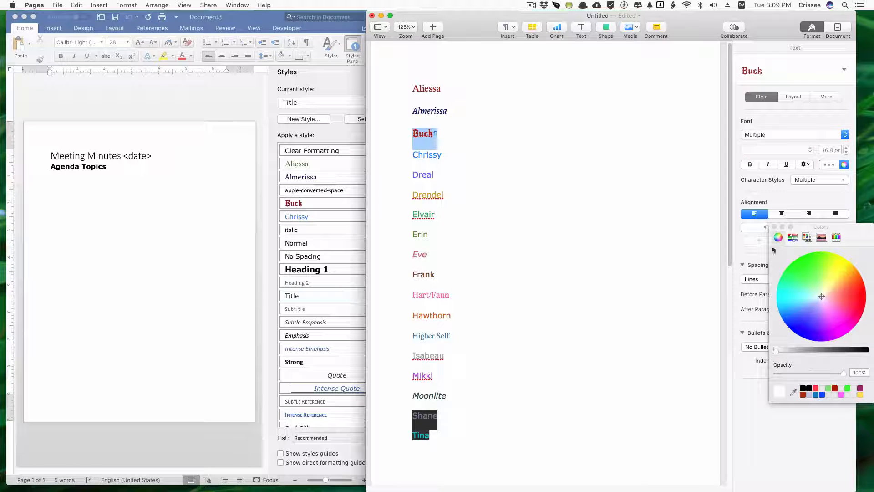
left_click(845, 164)
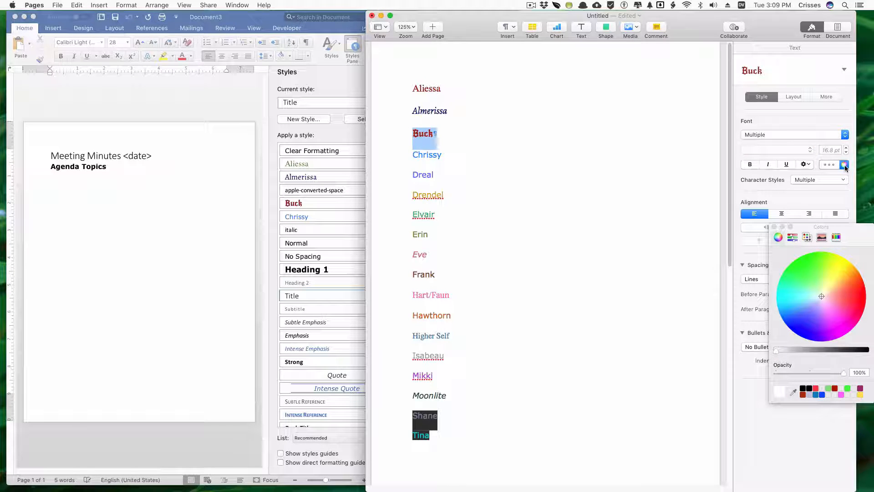
left_click(827, 331)
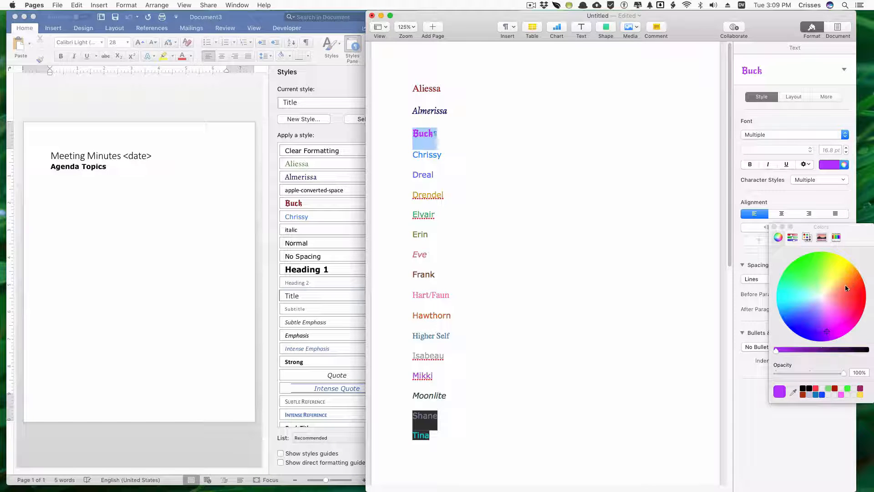
left_click(859, 289)
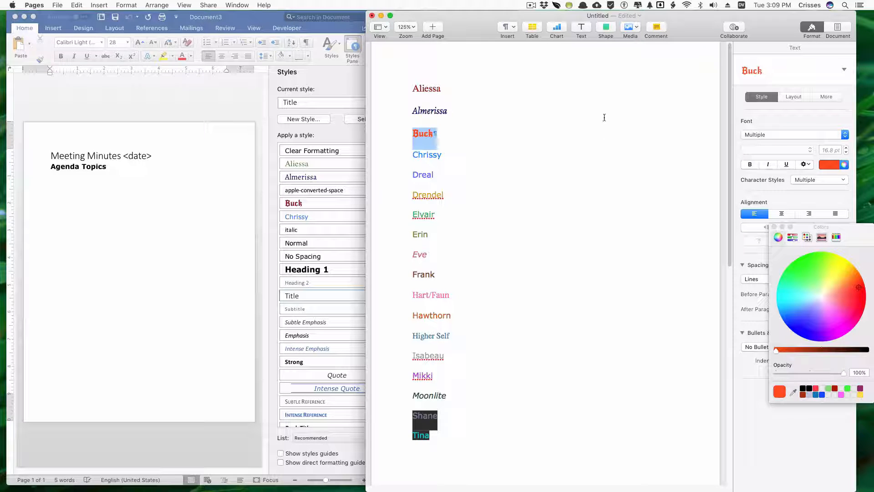
left_click(774, 227)
left_click(792, 72)
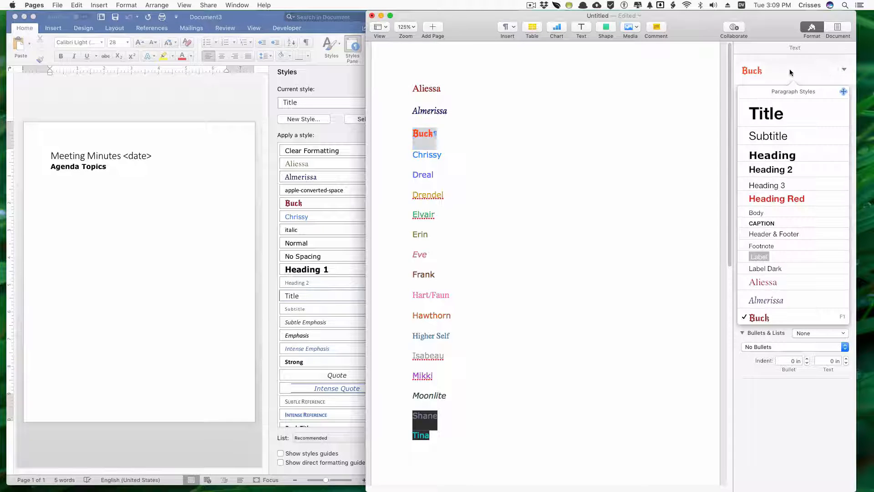
- Try to redefine the third name's paragraph style from its orange-red text
left_click(842, 317)
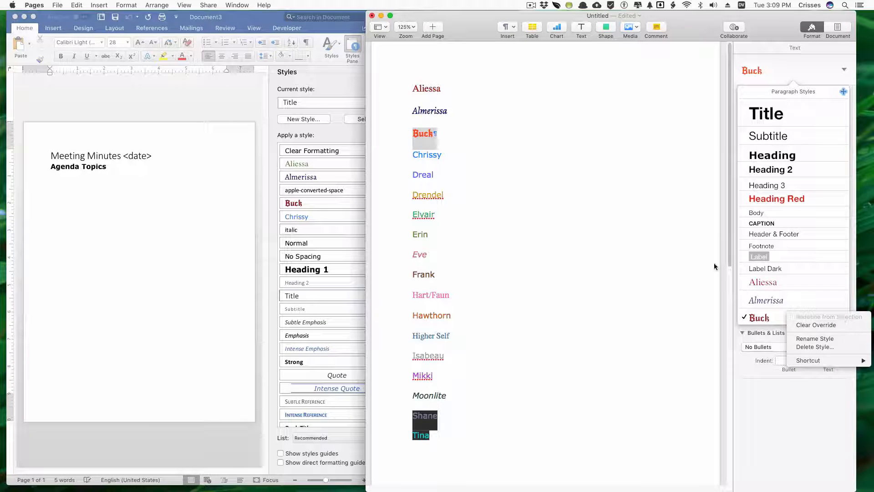
left_click(543, 149)
left_click(543, 148)
left_click(418, 134)
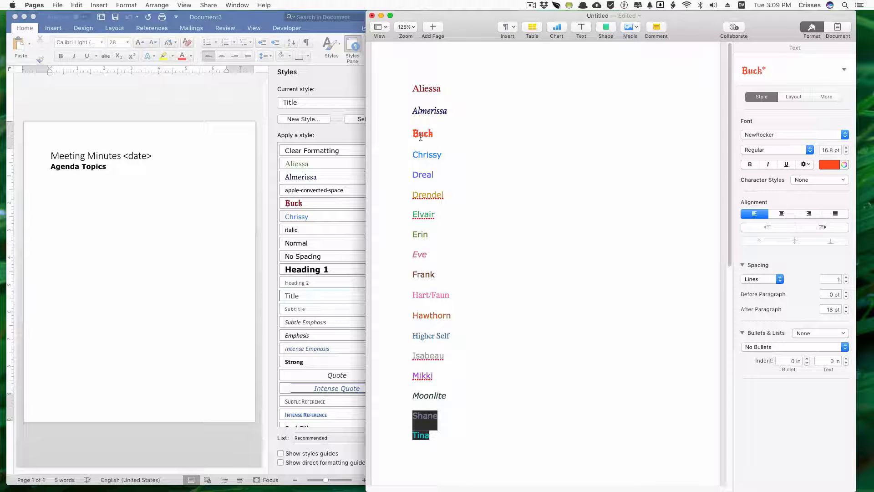
triple_click(392, 133)
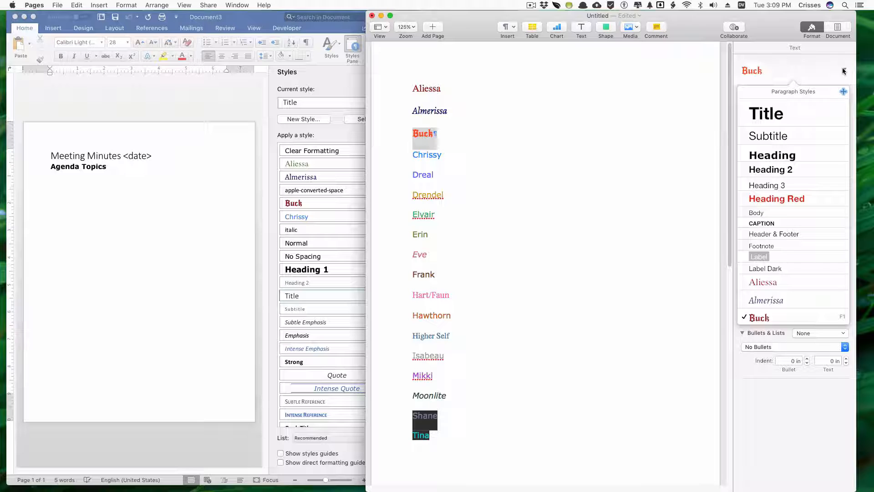
left_click(841, 317)
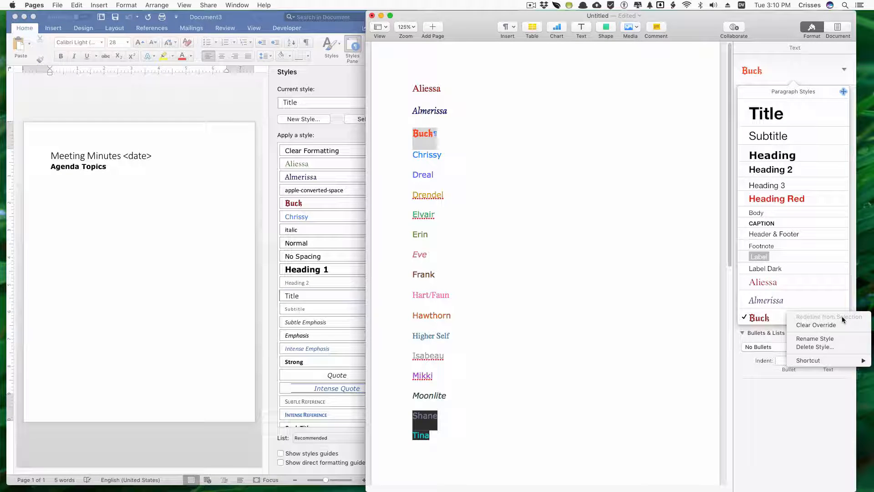
left_click(386, 141)
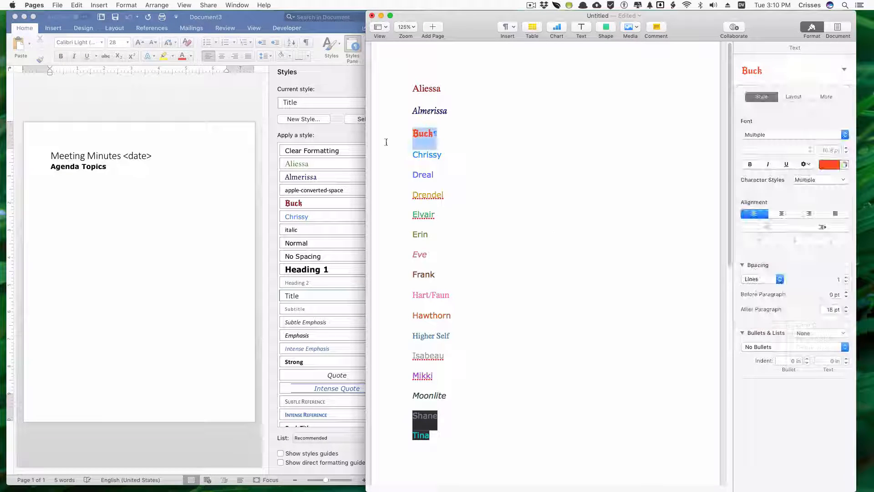
left_click(374, 132)
left_click_drag(412, 133, 482, 132)
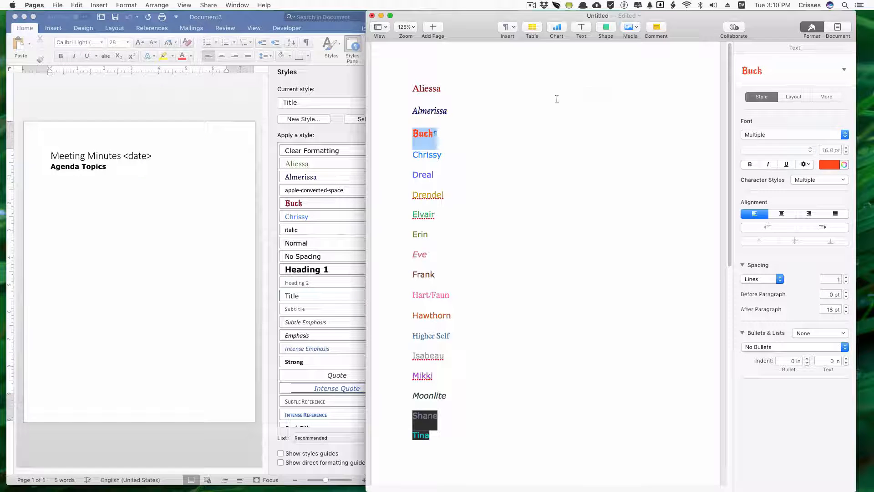
left_click(429, 134)
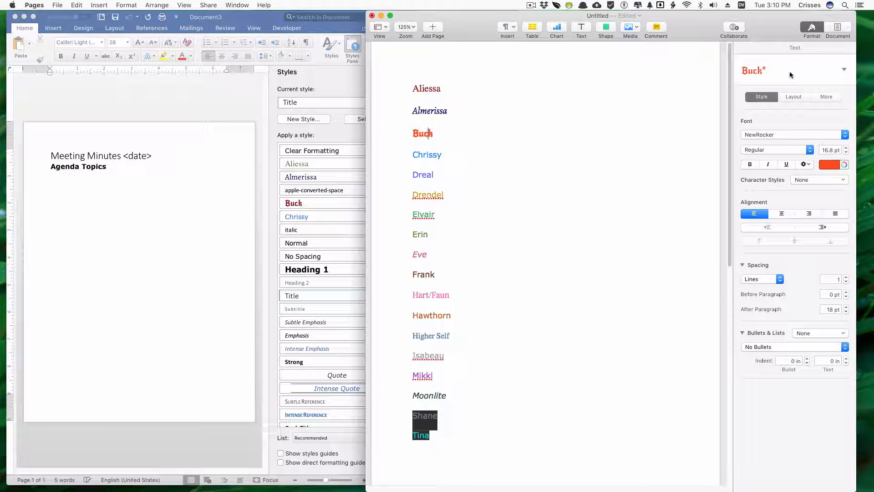
left_click(844, 69)
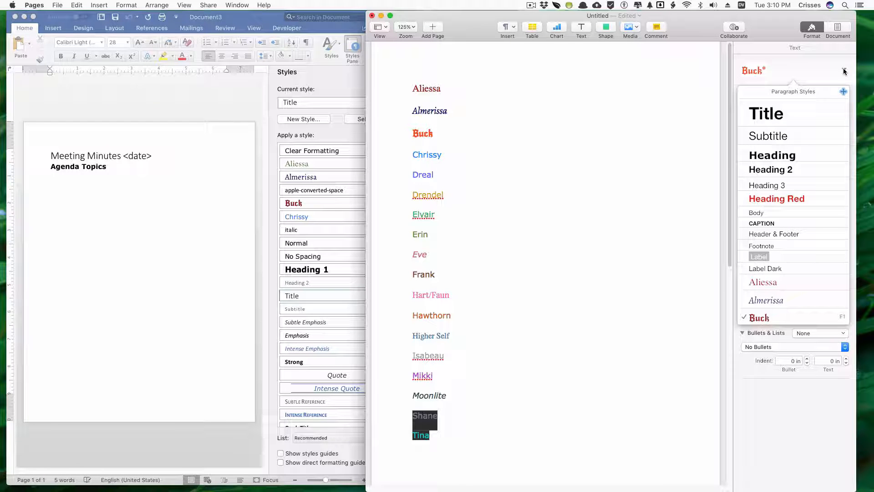
left_click(627, 76)
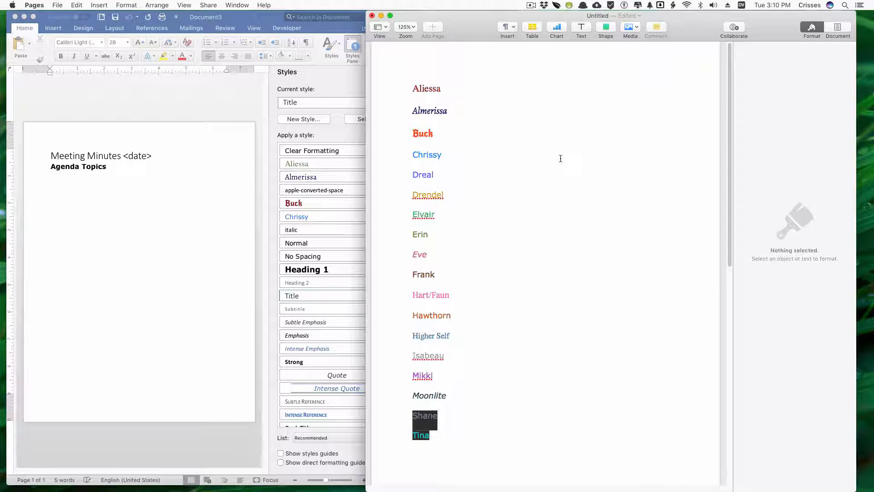
- Examine the paragraph styles assigned to the first three names in the list and the available style options
left_click_drag(685, 20, 648, 20)
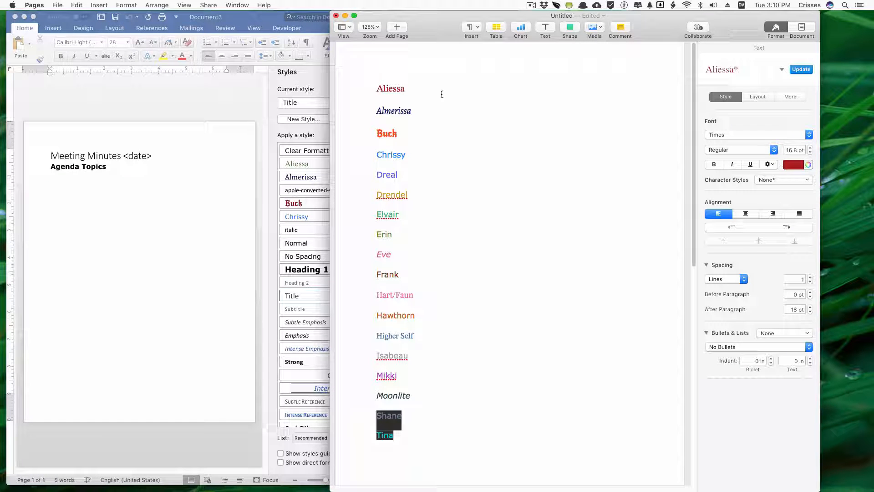
left_click(807, 70)
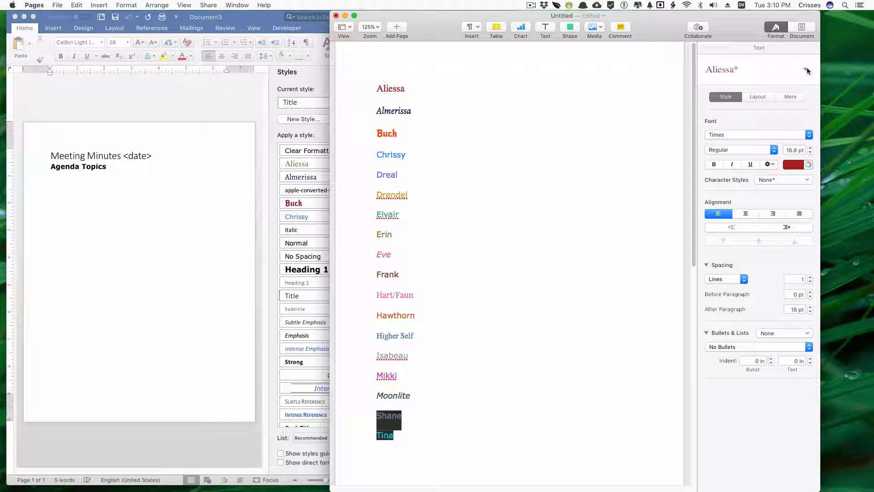
left_click(413, 110)
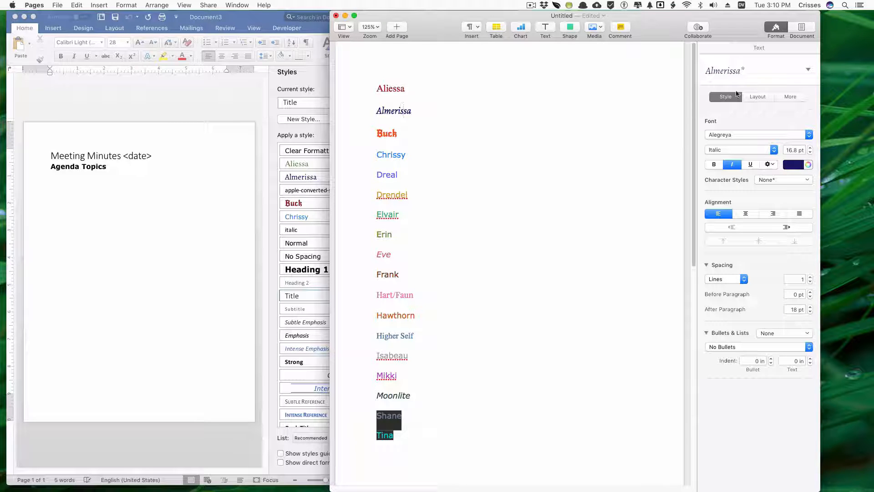
left_click(388, 134)
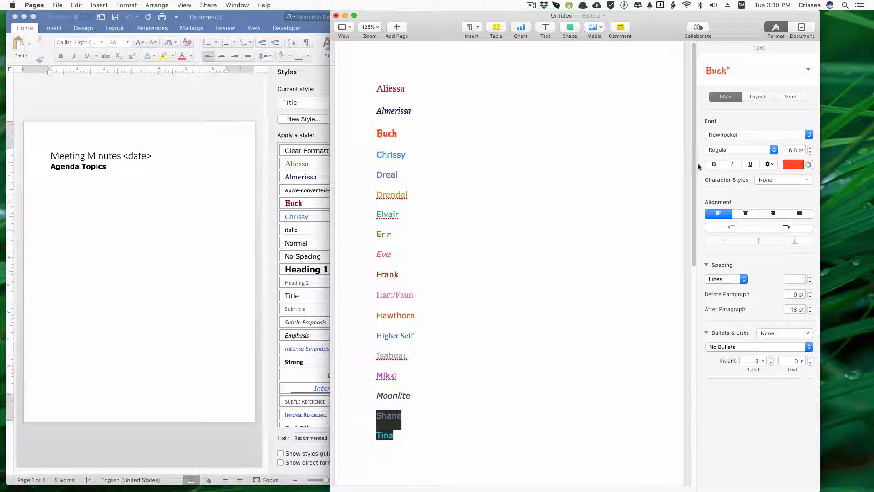
left_click(373, 137)
left_click(807, 69)
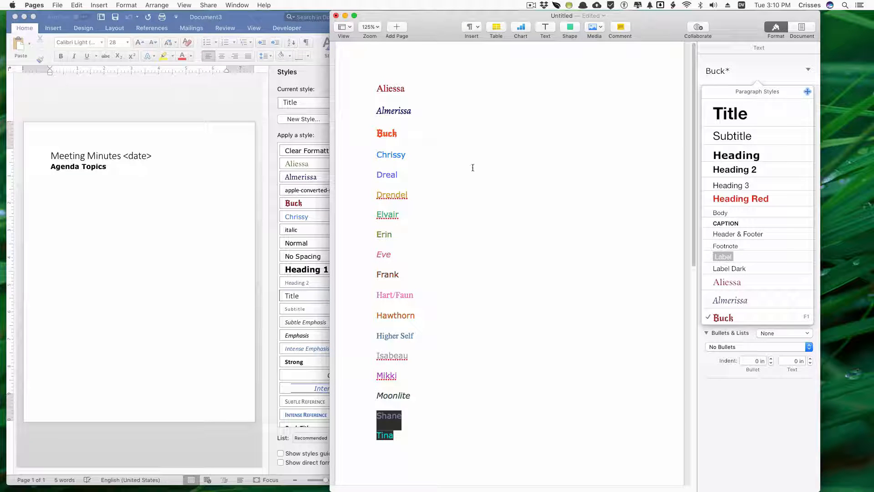
left_click(397, 88)
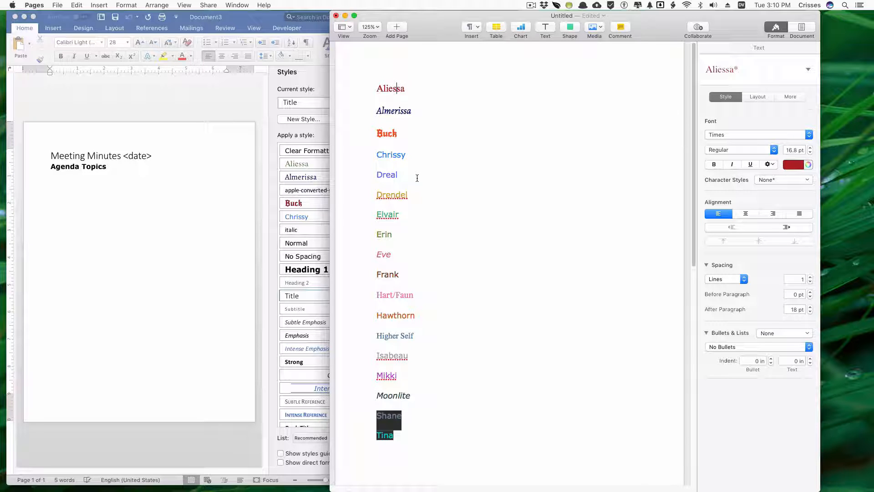
left_click(384, 131)
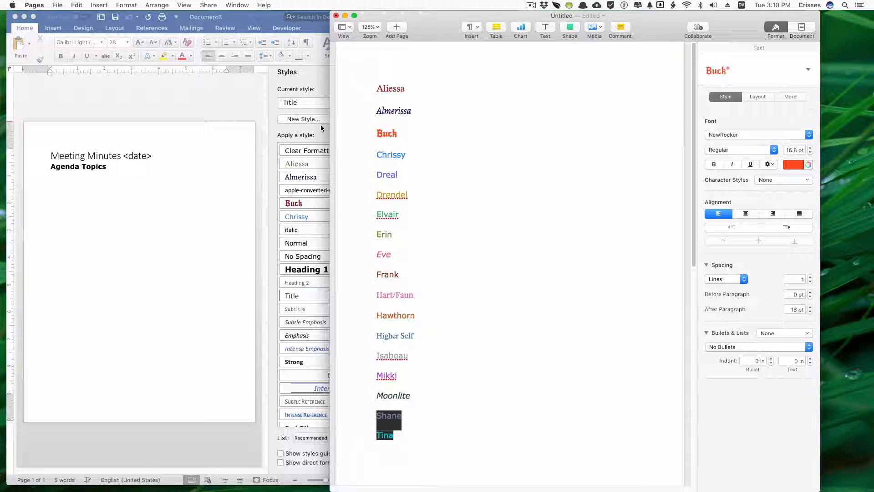
- Copy the "Meeting Minutes <date>" and "Agenda Topics" lines from the Word document and replace the entire Pages document content with them
left_click(81, 200)
left_click_drag(99, 214, 32, 133)
key("super+c")
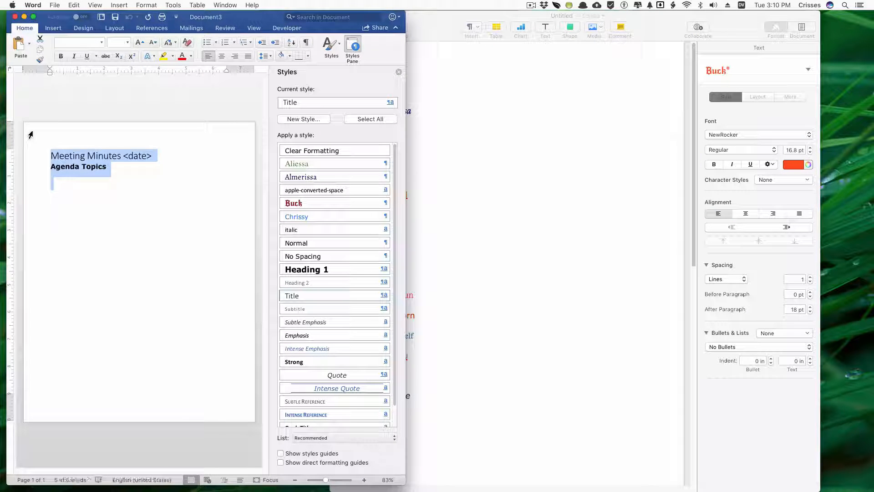
left_click(462, 180)
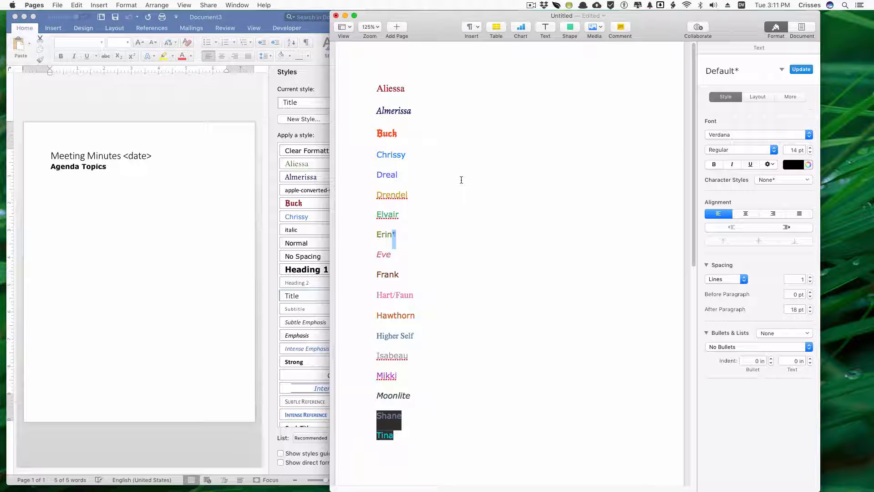
key("super+alt+v")
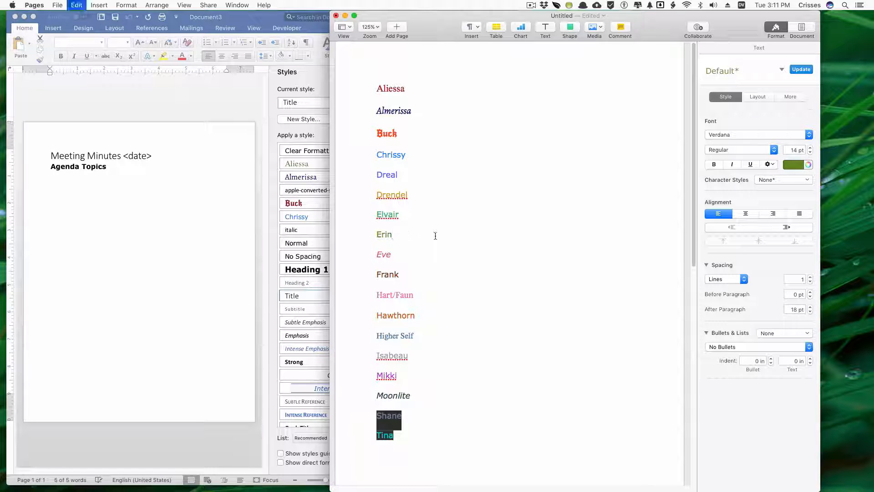
key("super+a")
key("super+v")
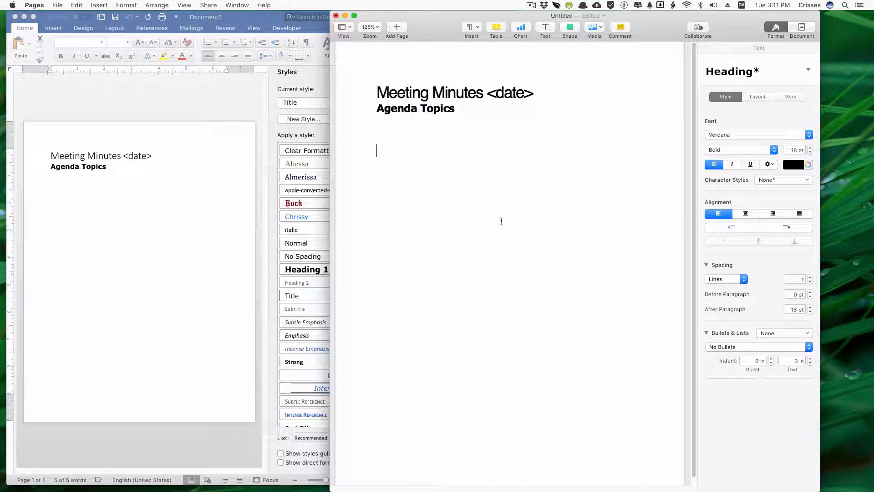
- Apply the Title paragraph style to "Meeting Minutes <date>" and the Heading style to "Agenda Topics"
left_click(367, 91)
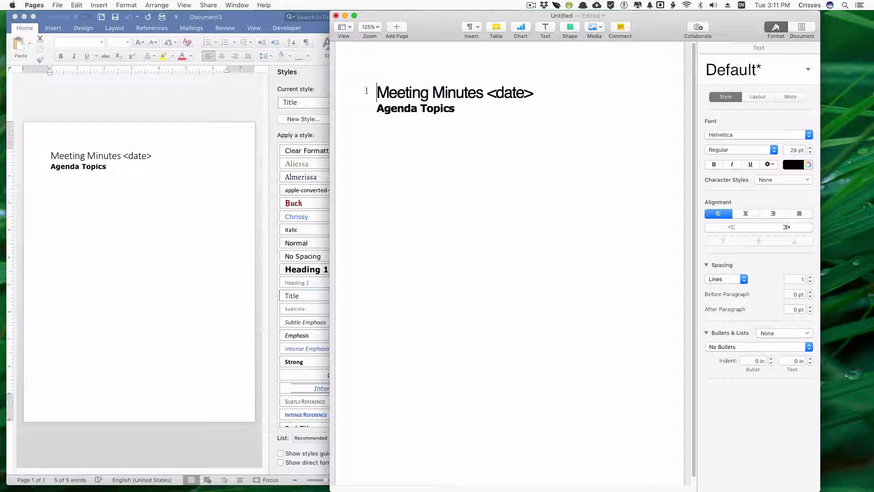
left_click(806, 69)
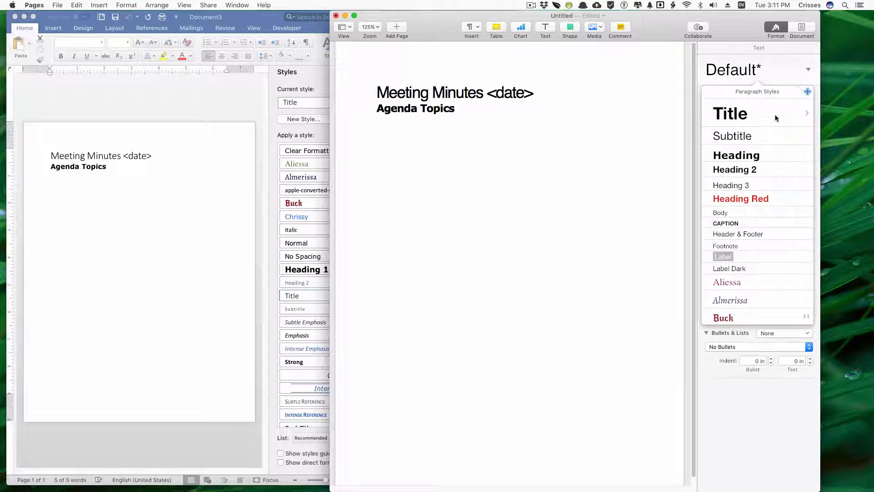
left_click(776, 117)
left_click(389, 138)
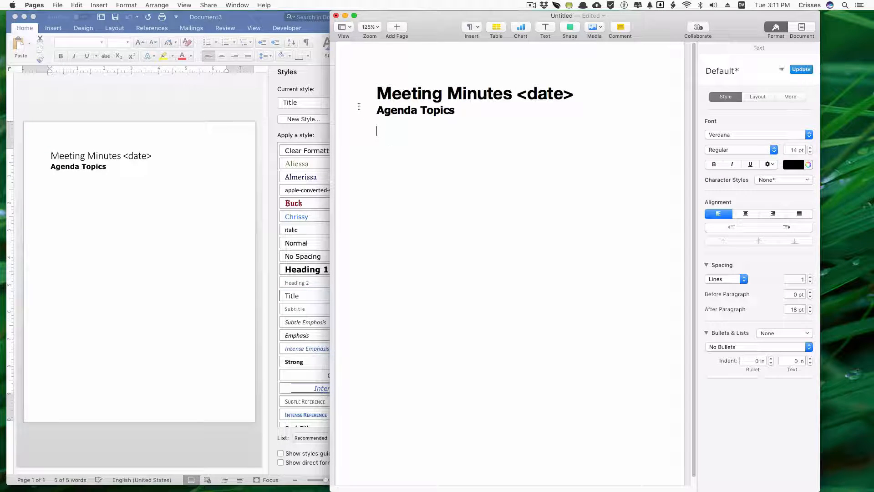
left_click(808, 69)
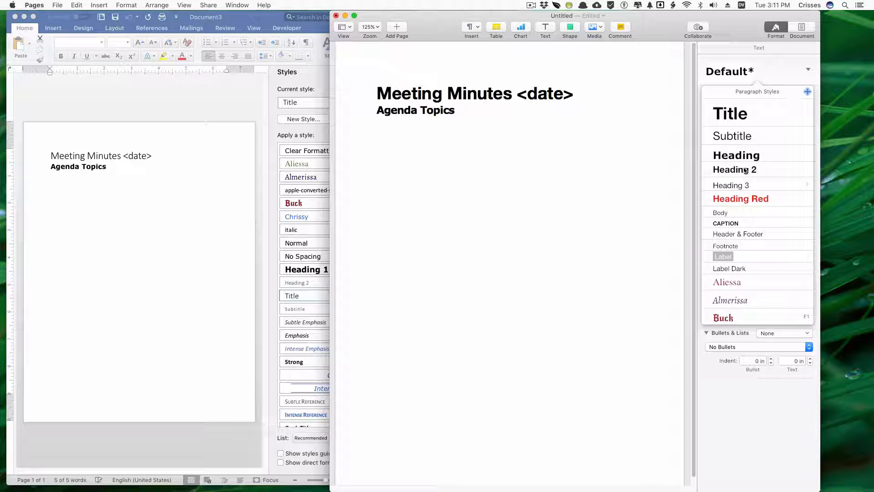
left_click(742, 157)
key("Return")
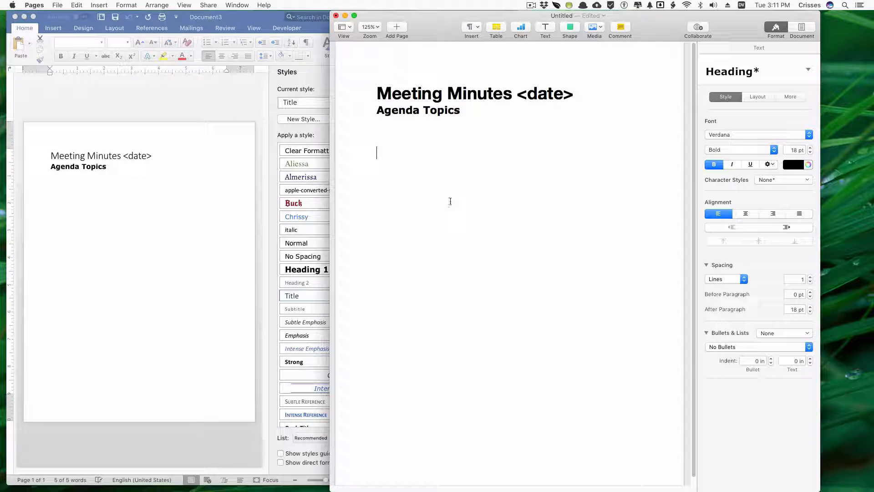
- Try to redefine the Body paragraph style from the selected blank lines below "Agenda Topics"
left_click(373, 132)
left_click_drag(371, 129, 376, 193)
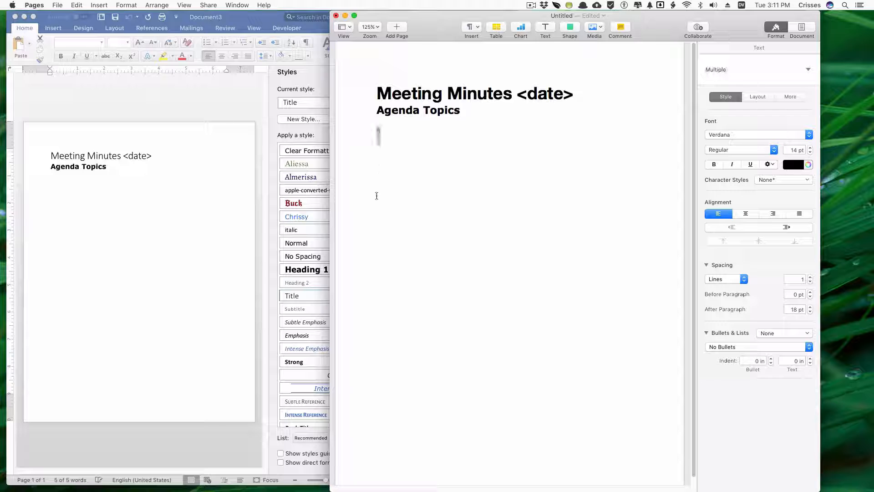
left_click(808, 68)
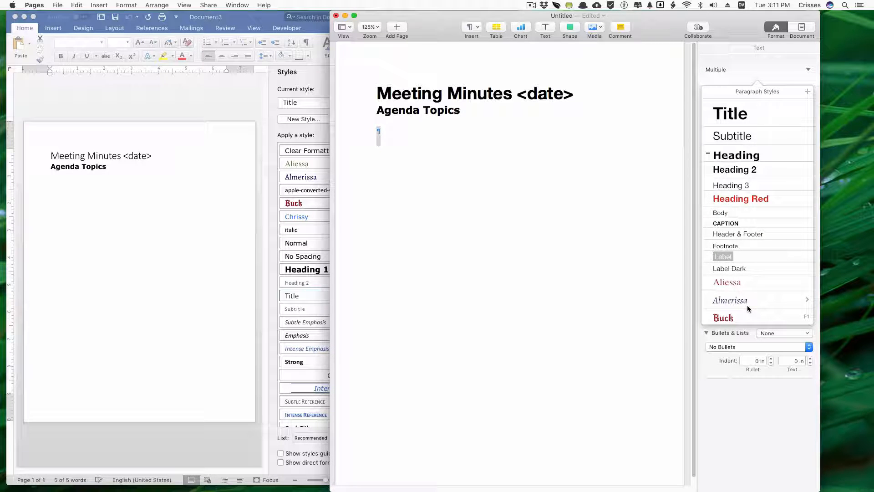
left_click(807, 213)
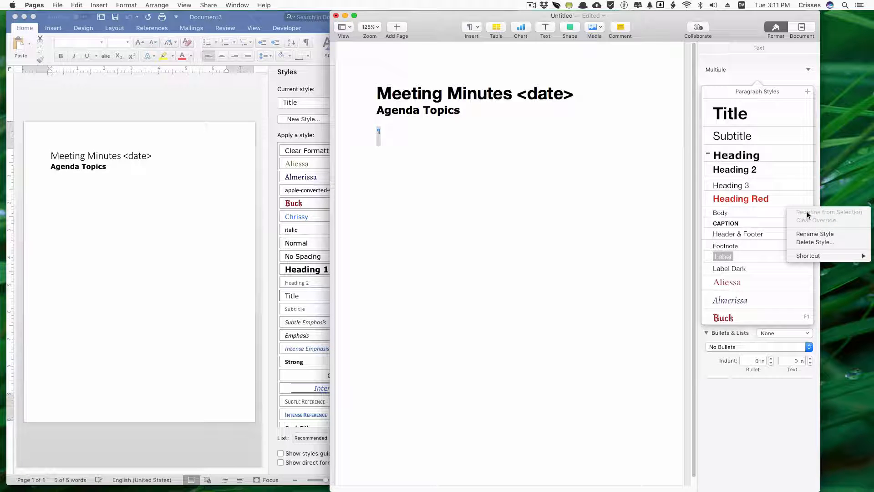
left_click(363, 149)
- Redefine the Body paragraph style from the Verdana 14 pt blank line directly below "Agenda Topics"
left_click(357, 135)
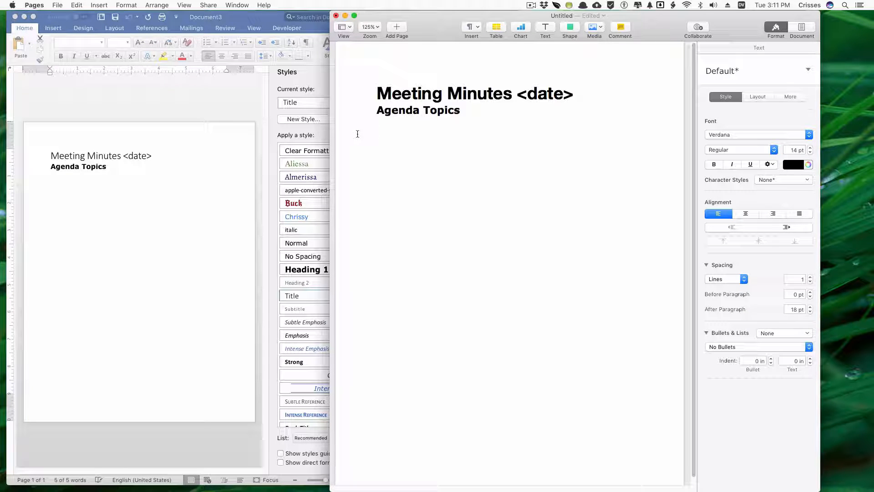
left_click(808, 70)
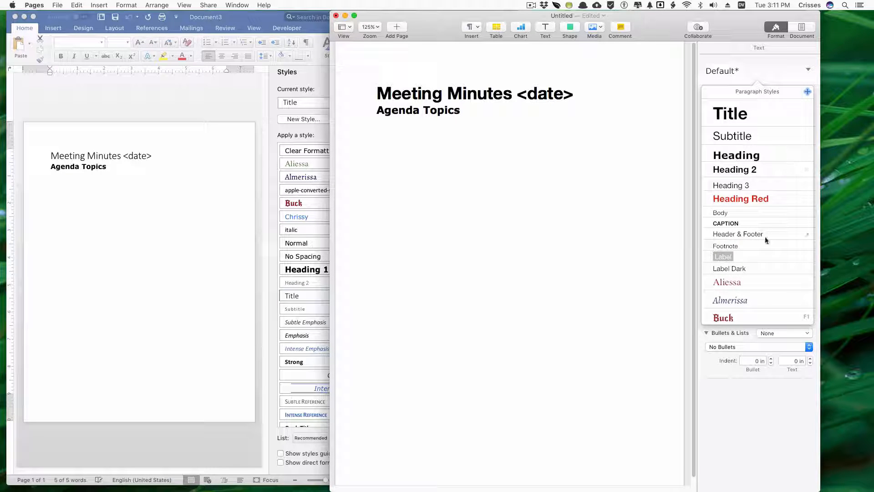
left_click(807, 212)
left_click(808, 213)
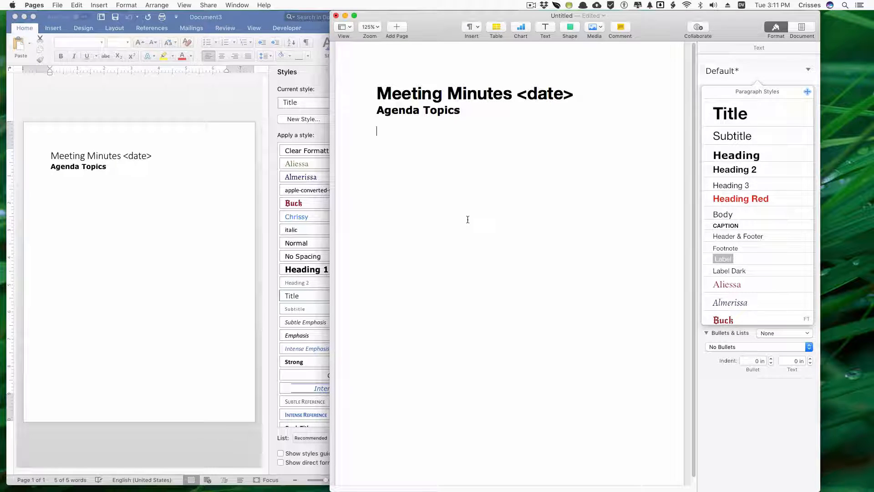
left_click(355, 170)
left_click(368, 165)
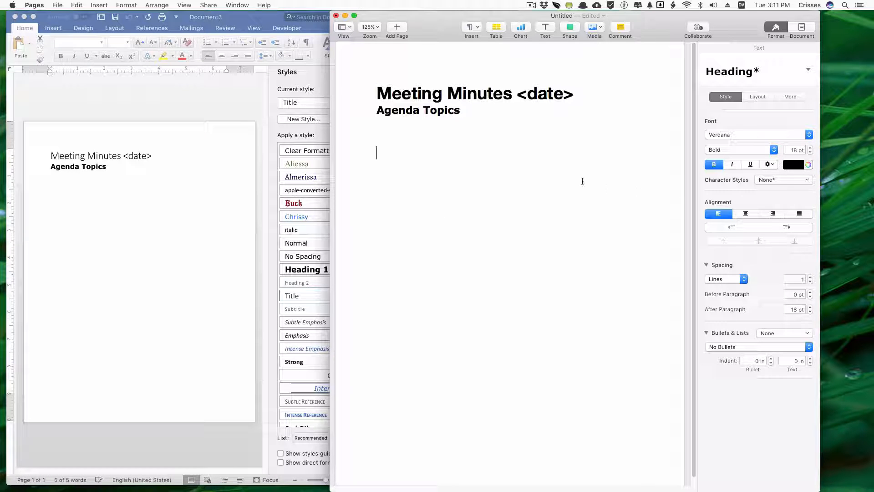
- Save the meeting minutes document as a custom template and add it to the Template Chooser
left_click(59, 4)
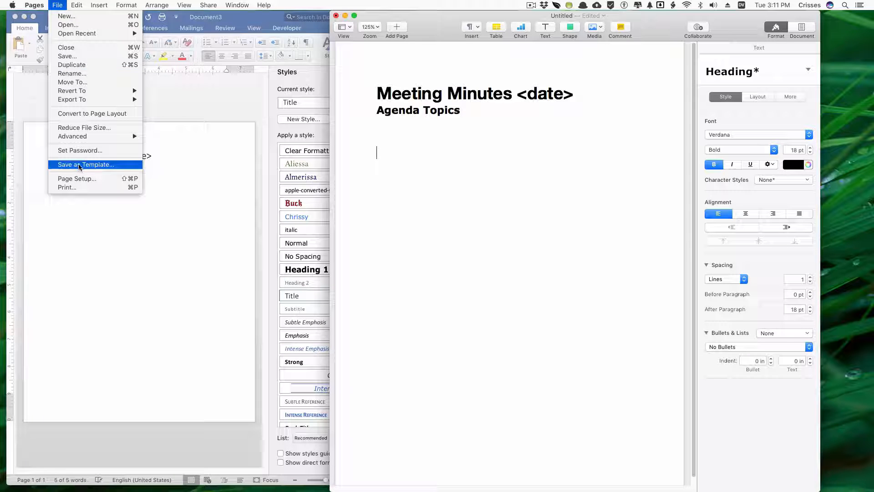
left_click(79, 166)
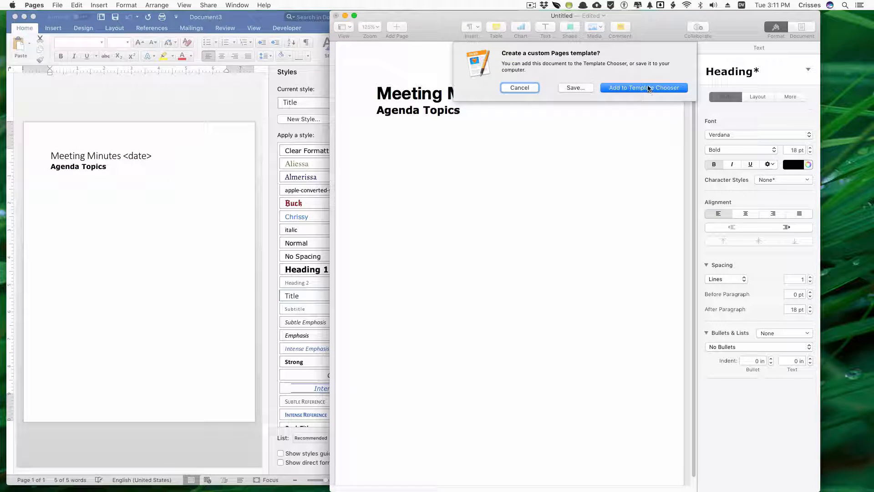
left_click(649, 88)
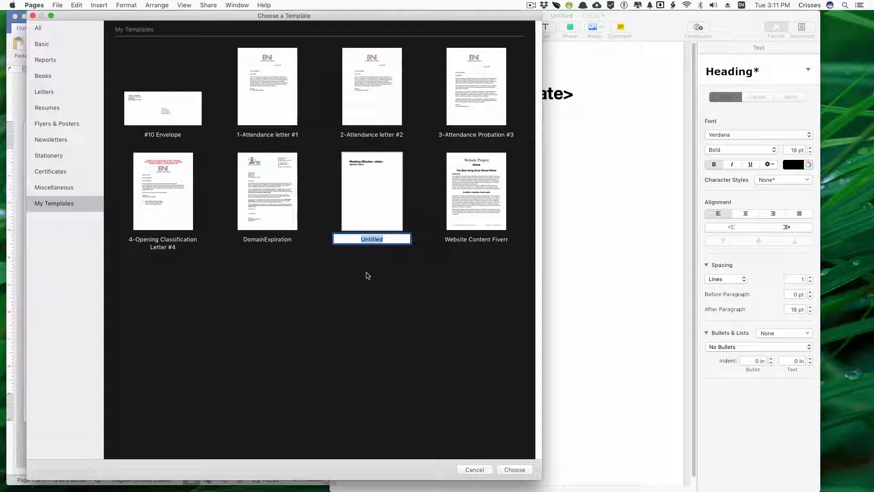
- Name the newly added custom template "Example Meeting Minutes"
type("Example Meeting ")
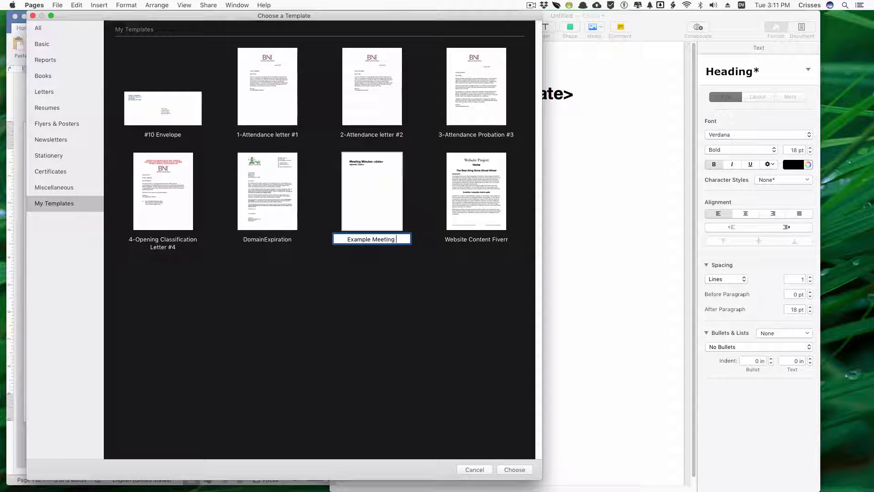
type("Minutes")
key("Return")
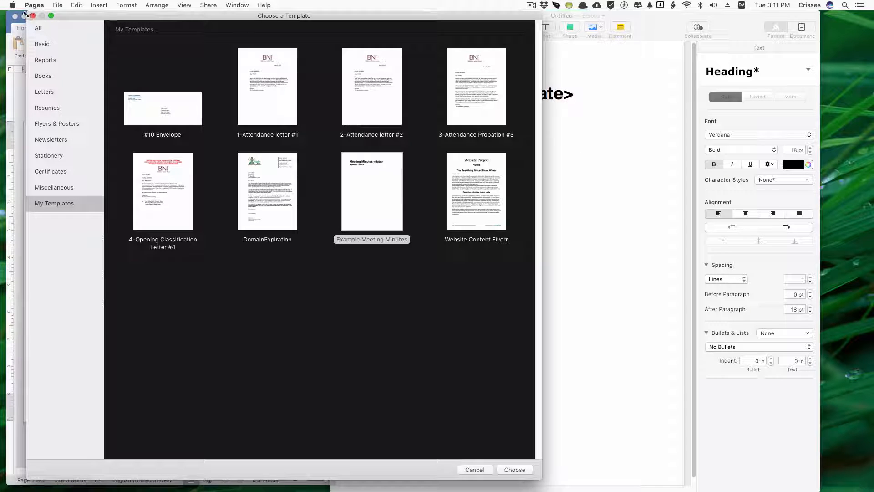
- Dismiss the template chooser and close the original untitled meeting minutes document without saving it
key("Return")
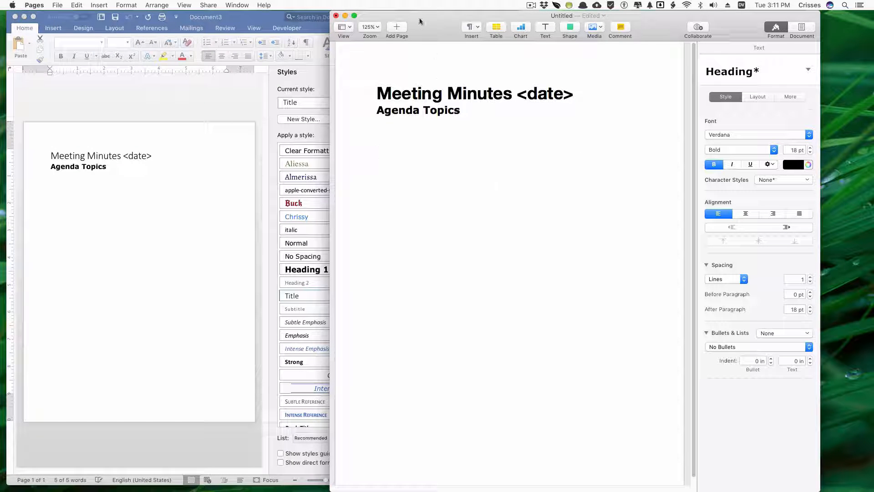
left_click(335, 16)
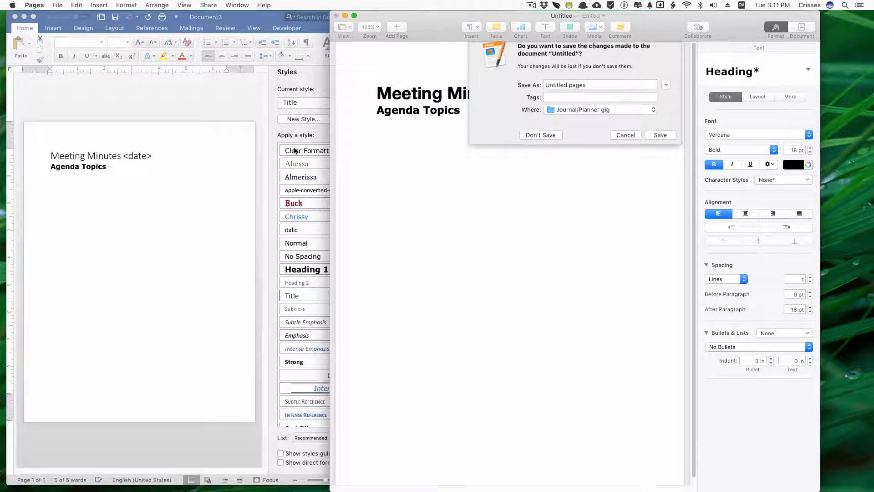
left_click(540, 144)
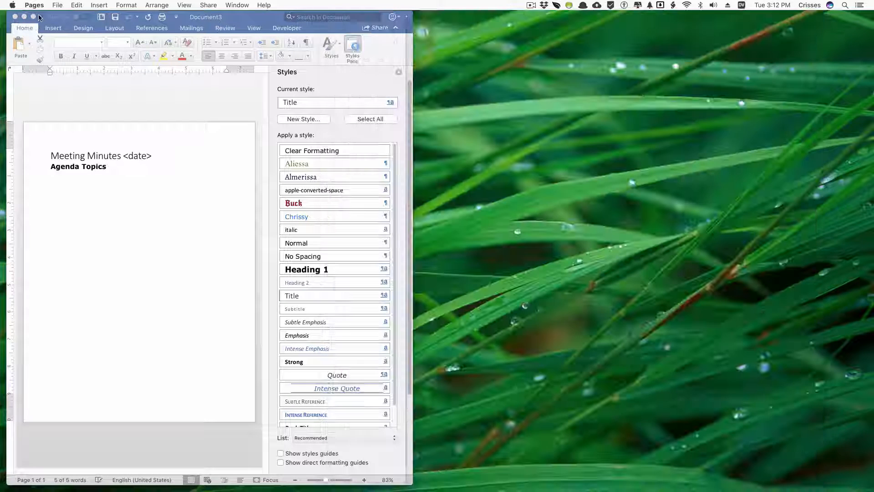
- Create a new document from the custom "Example Meeting Minutes" template
left_click(59, 5)
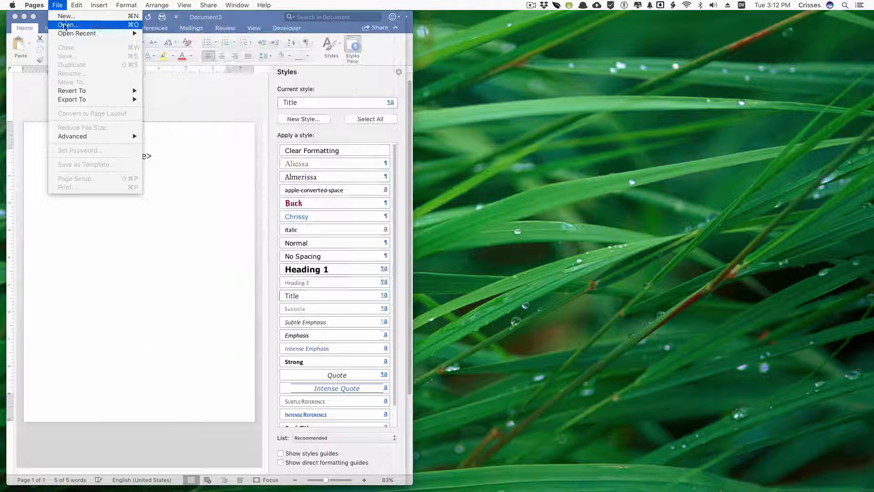
left_click(67, 17)
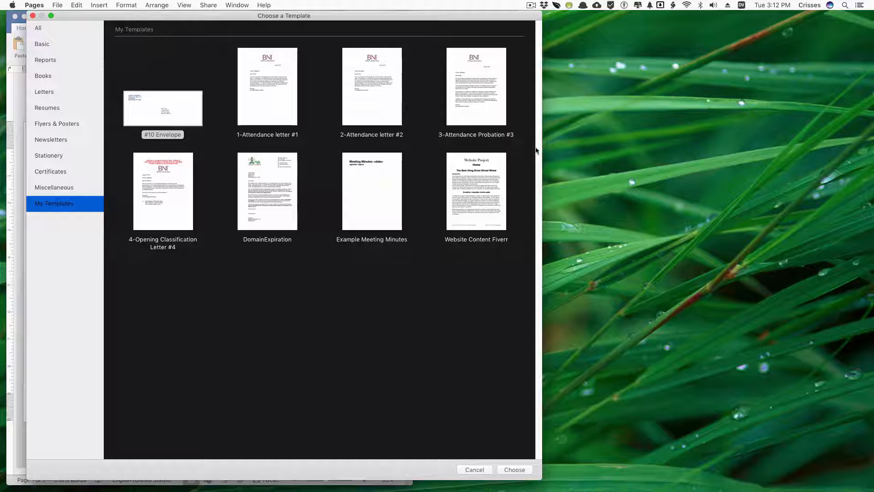
left_click_drag(329, 22, 503, 22)
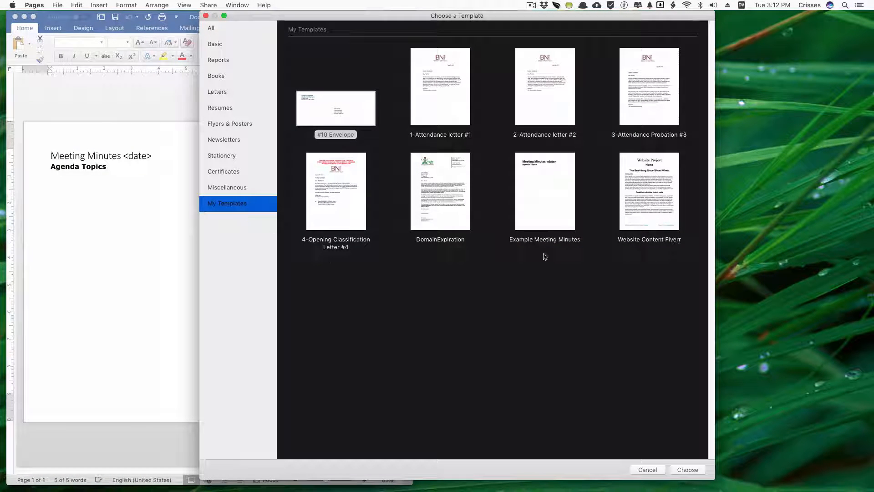
left_click(543, 169)
double_click(543, 174)
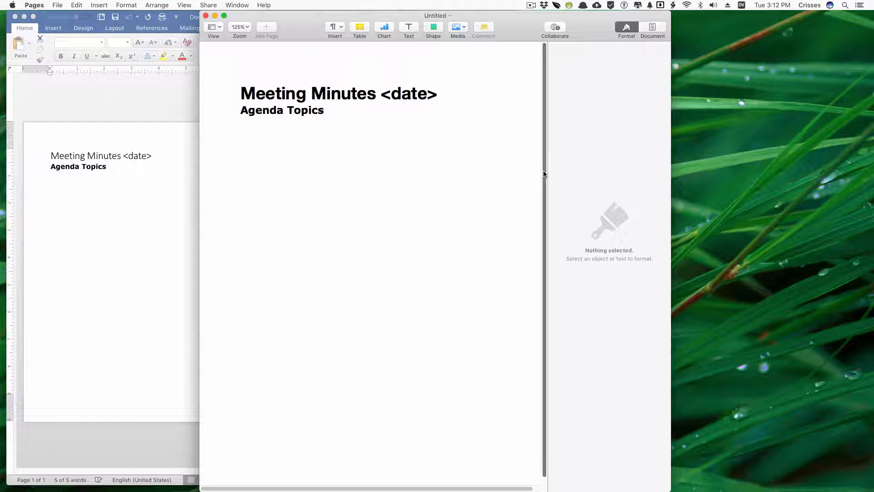
- Apply the dark red NewRocker name style to the blank line below "Agenda Topics" and enter that person's name followed by "is here."
left_click(290, 132)
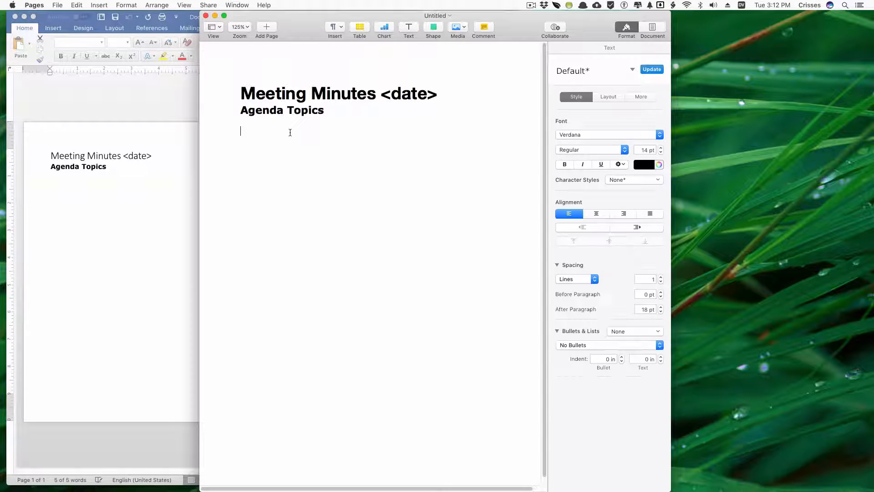
left_click(630, 71)
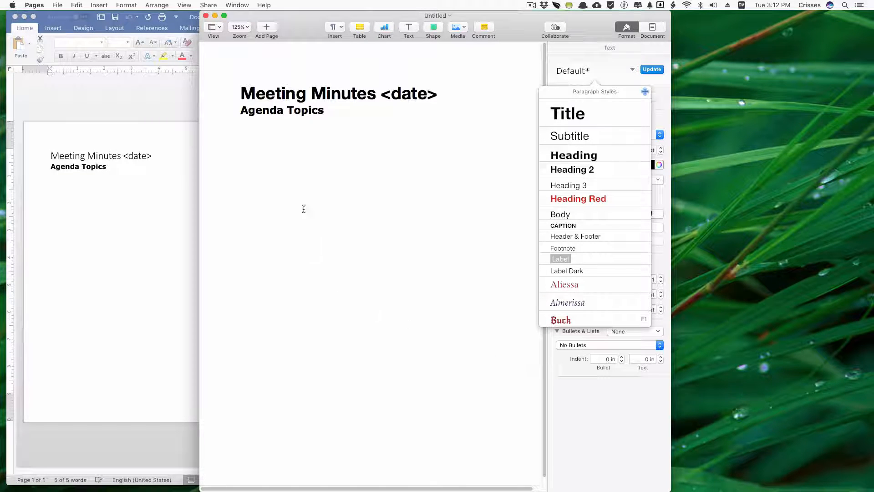
left_click(306, 167)
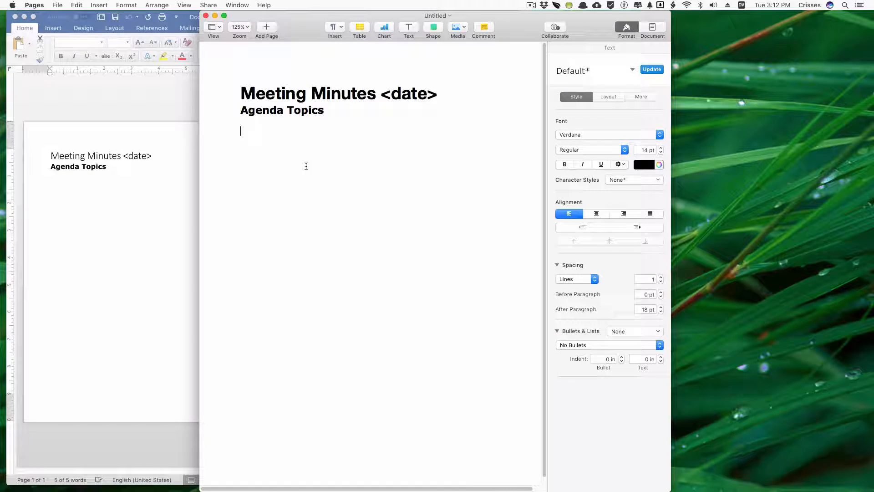
key("F1")
type("Buck")
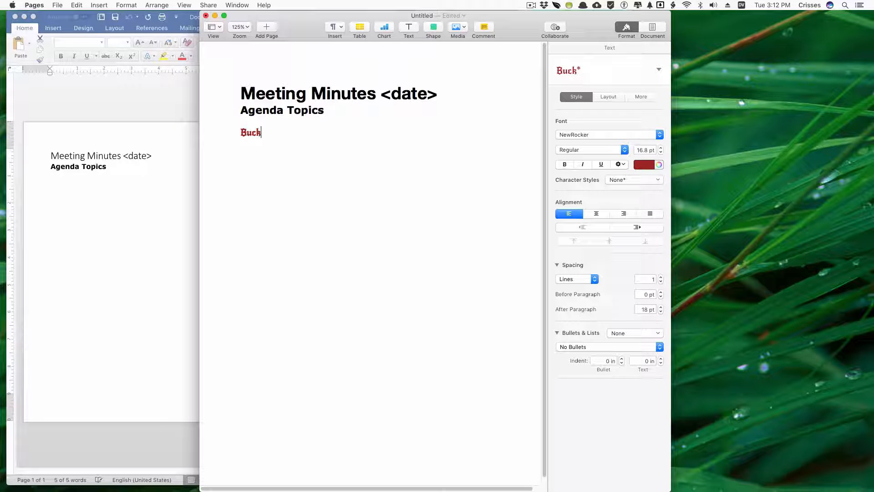
type(" is here.")
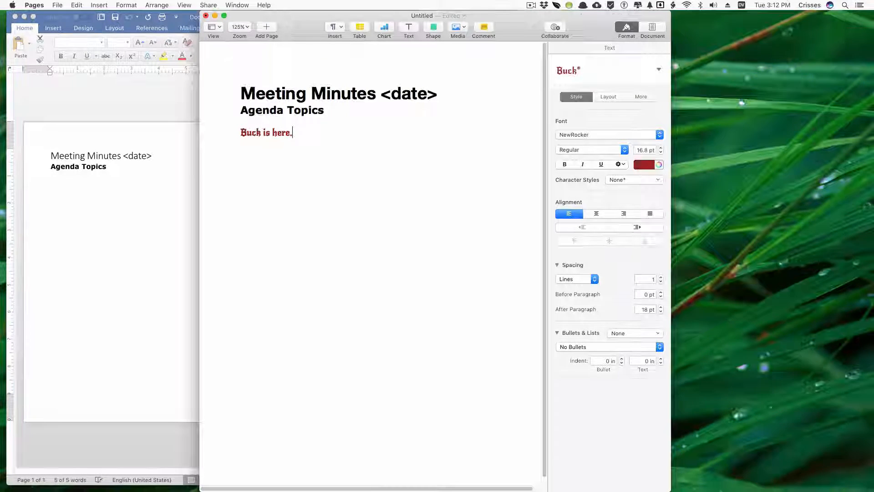